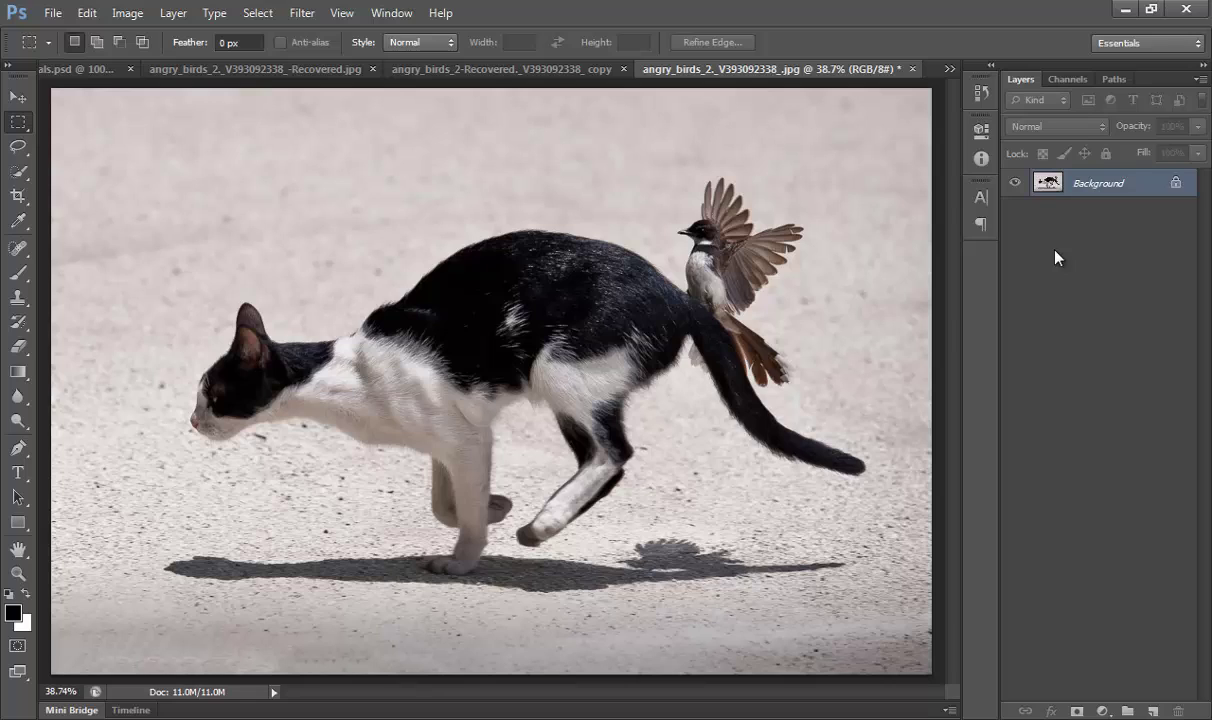
# - Duplicate the photo, add a new layer below Layer 1 copy, and fill Background black
pyautogui.hotkey('ctrl', 'j')
pyautogui.hotkey('ctrl', 'j')
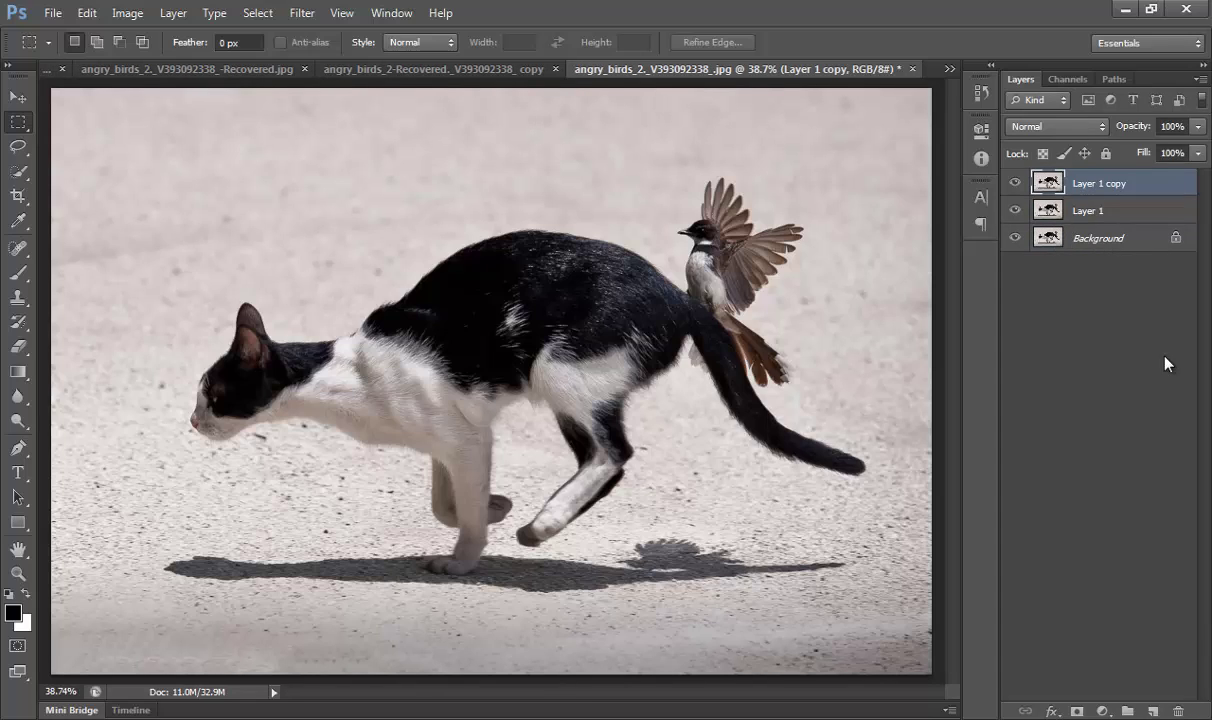
pyautogui.click(1153, 711)
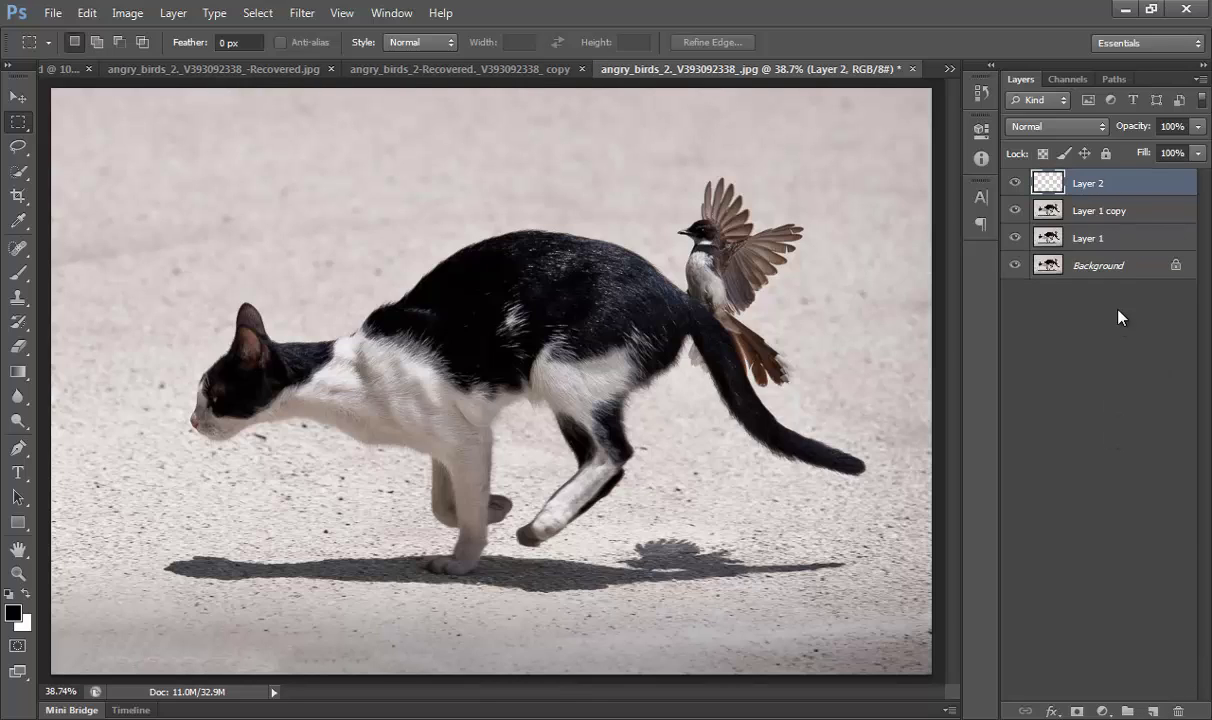
pyautogui.moveTo(1118, 190); pyautogui.dragTo(1110, 212)
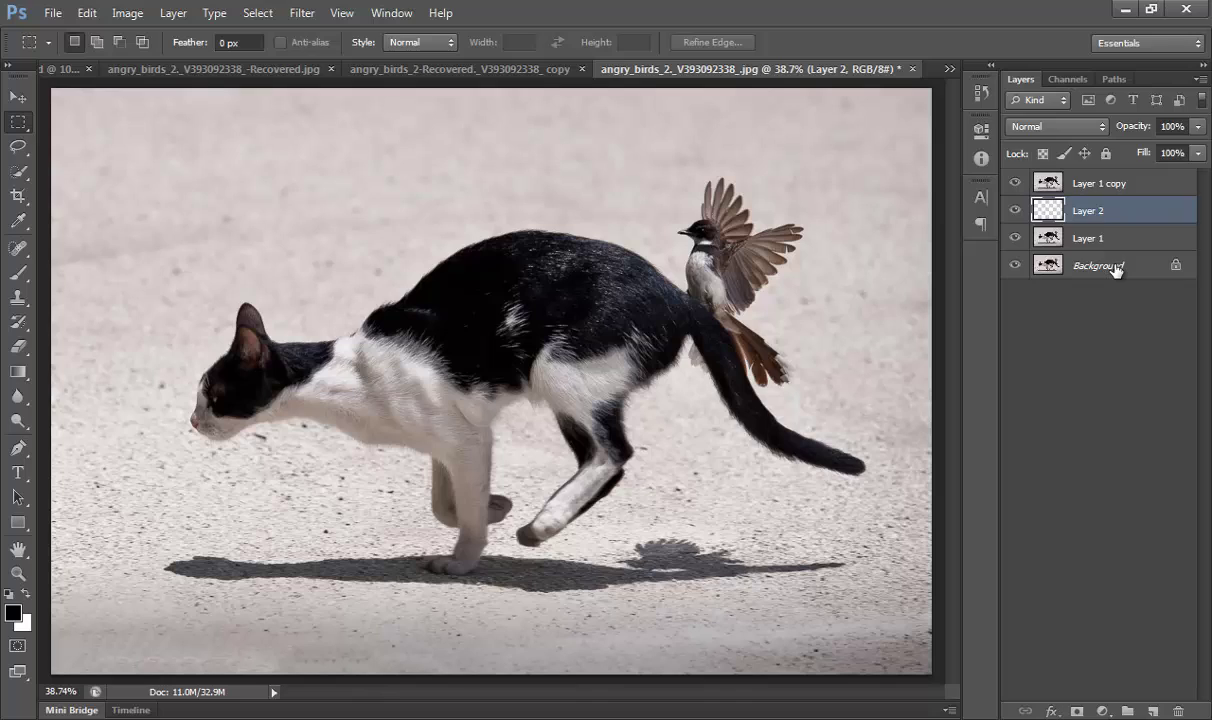
pyautogui.click(1115, 268)
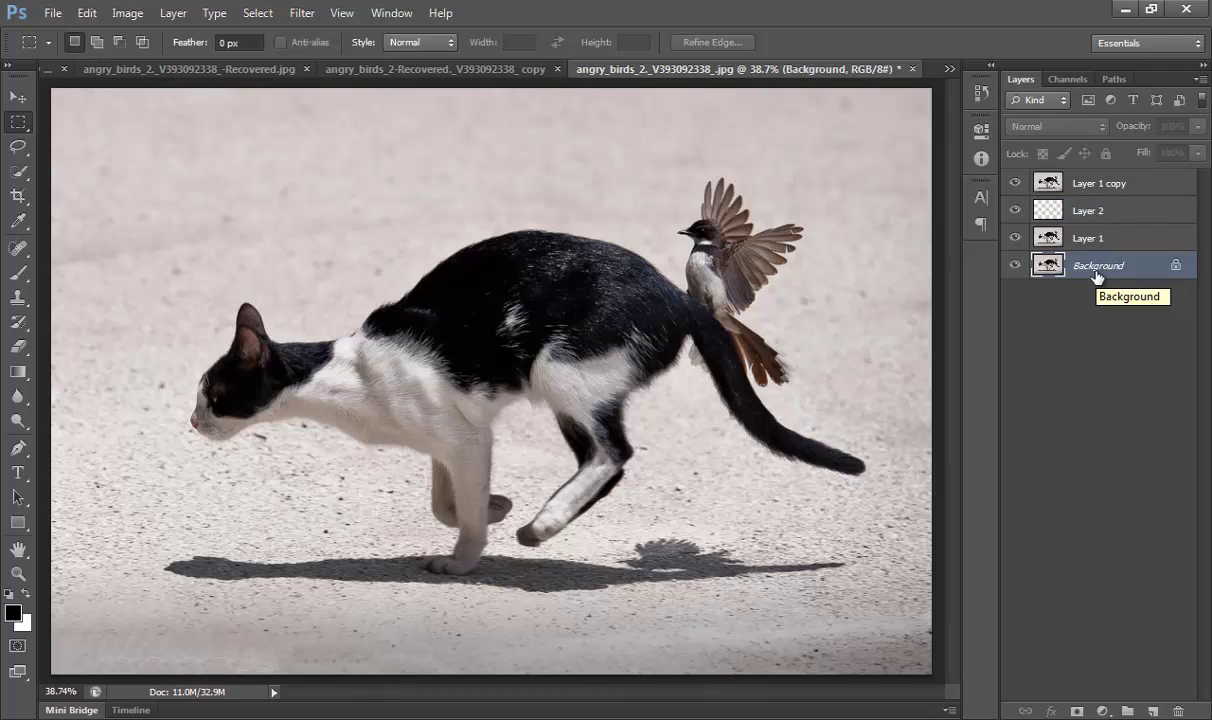
pyautogui.hotkey('alt', 'BackSpace')
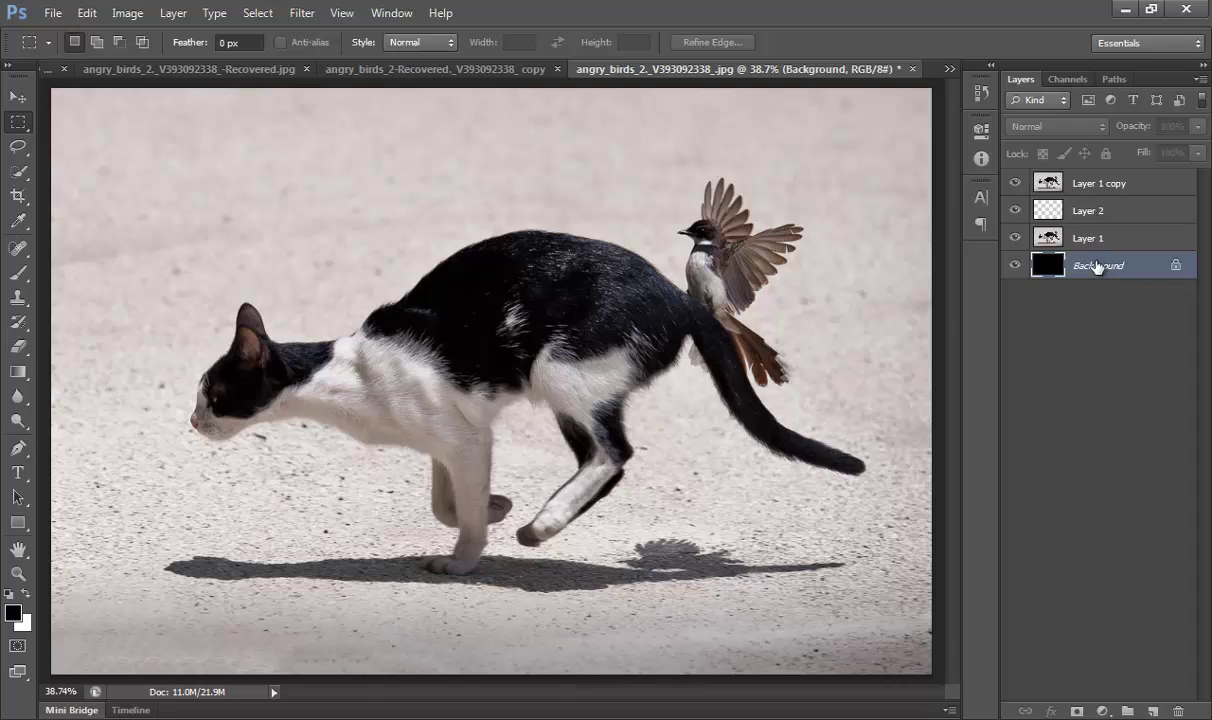
# - Rename Layer 2 to 'frame'
pyautogui.click(1088, 216)
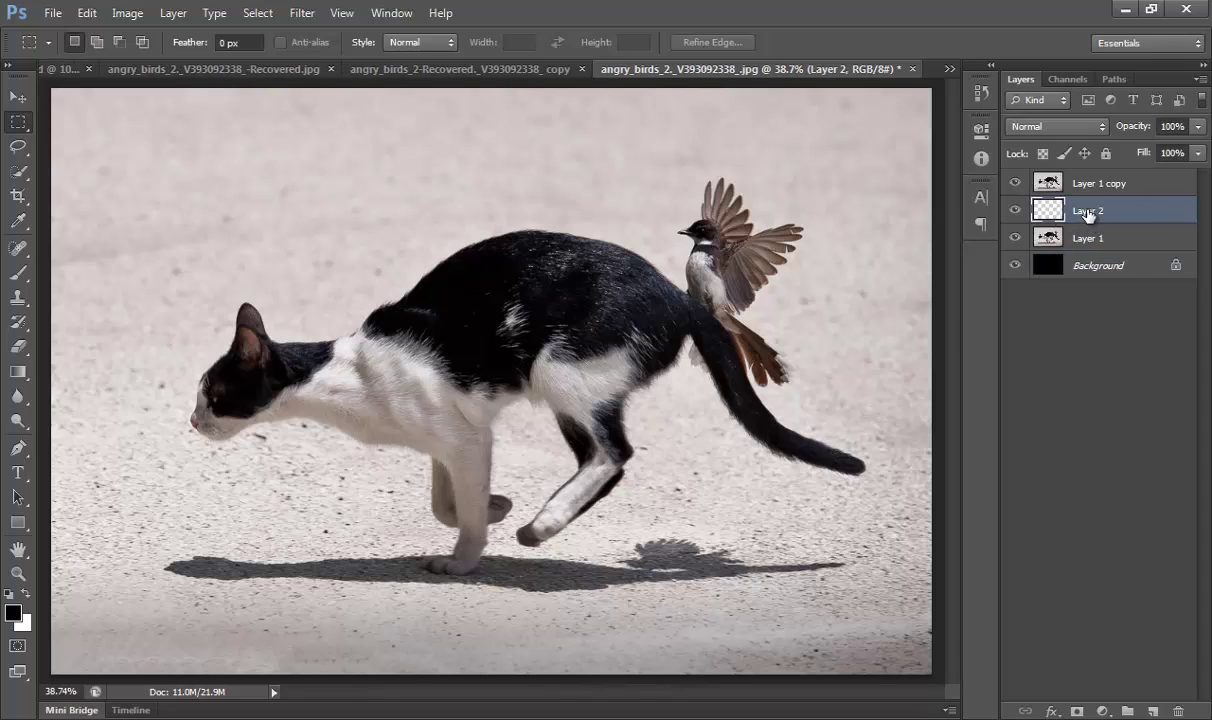
pyautogui.doubleClick(1088, 213)
pyautogui.write('frame')
pyautogui.press('Return')
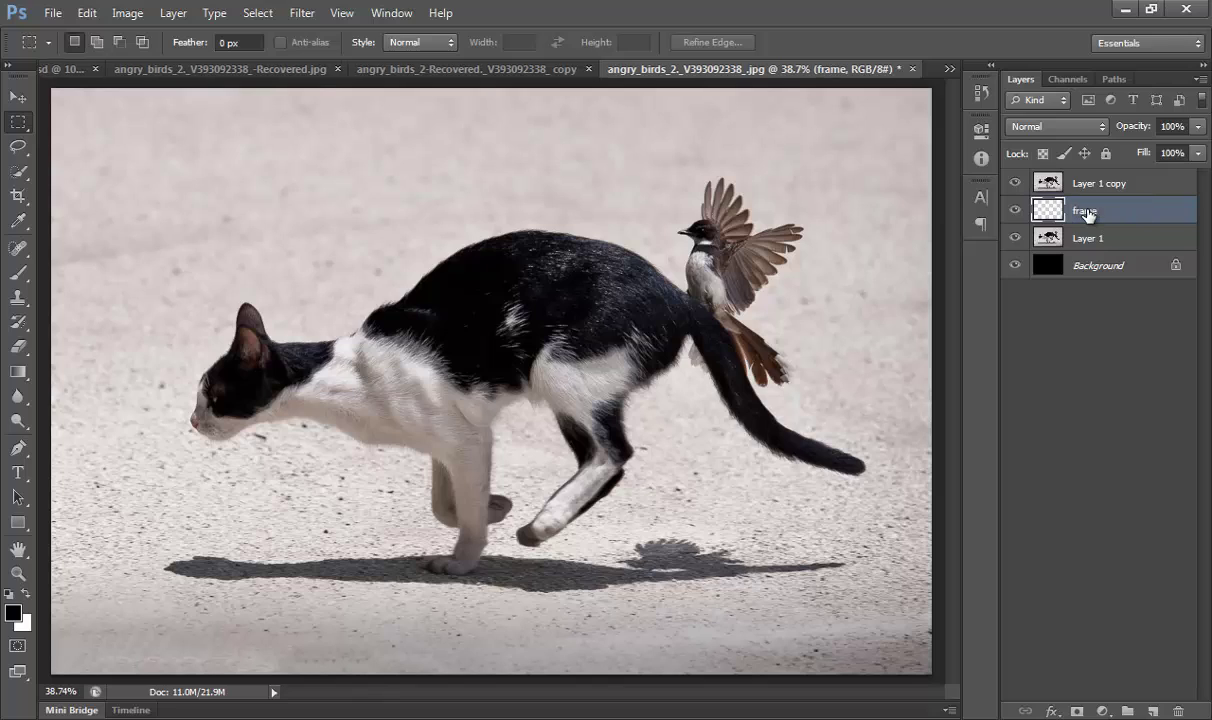
# - Draw a rectangular marquee selection around the cat's body
pyautogui.click(21, 130)
pyautogui.click(82, 119)
pyautogui.moveTo(240, 263); pyautogui.dragTo(796, 616)
pyautogui.click(794, 615)
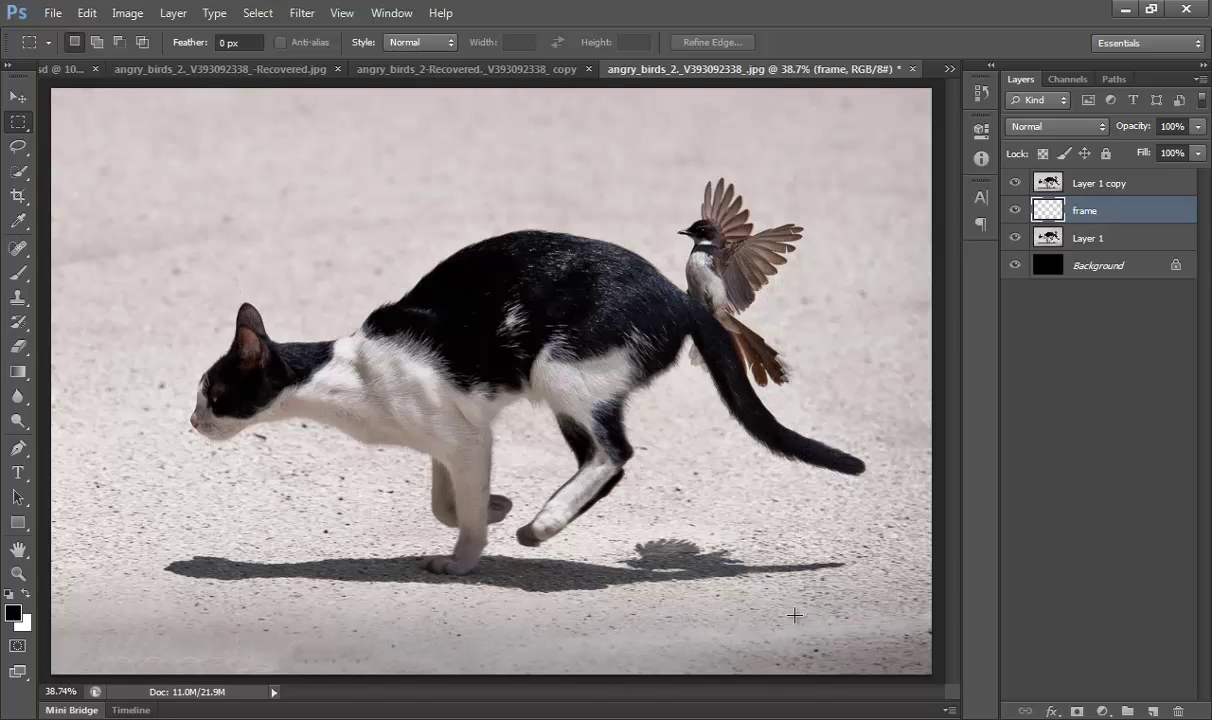
# - Perspective-transform the selection into a trapezoid, narrow at top and wide at bottom, over the cat
pyautogui.click(257, 13)
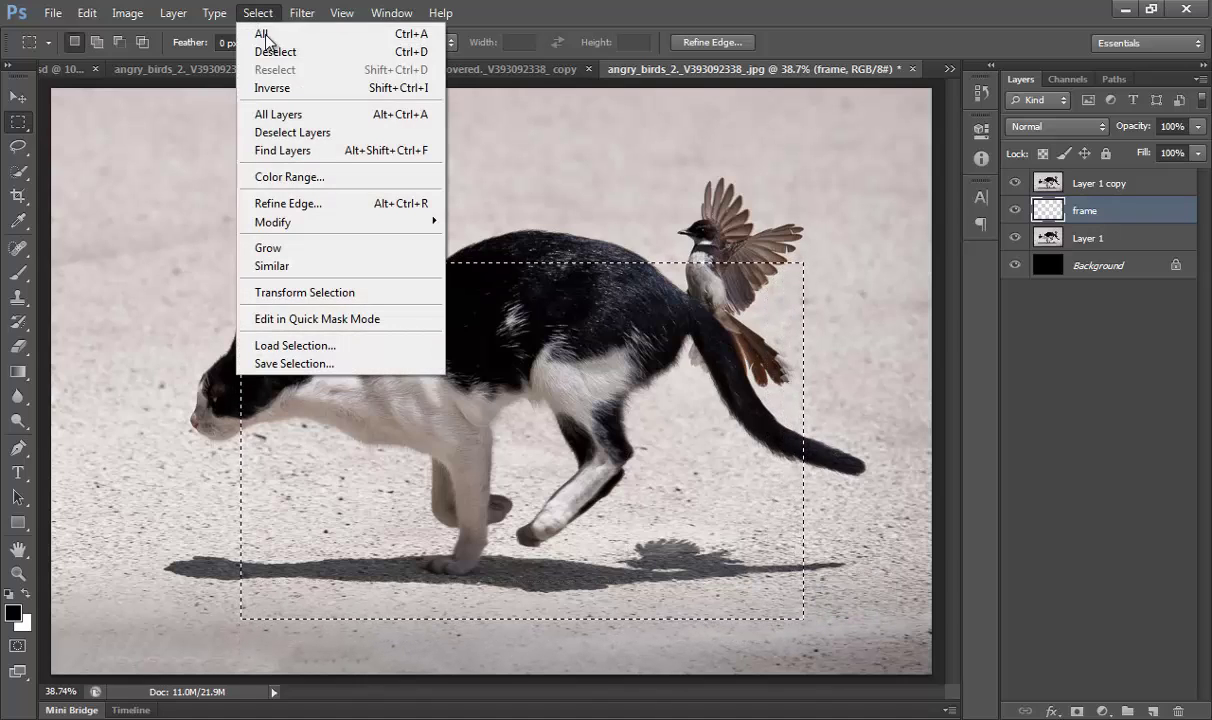
pyautogui.click(390, 292)
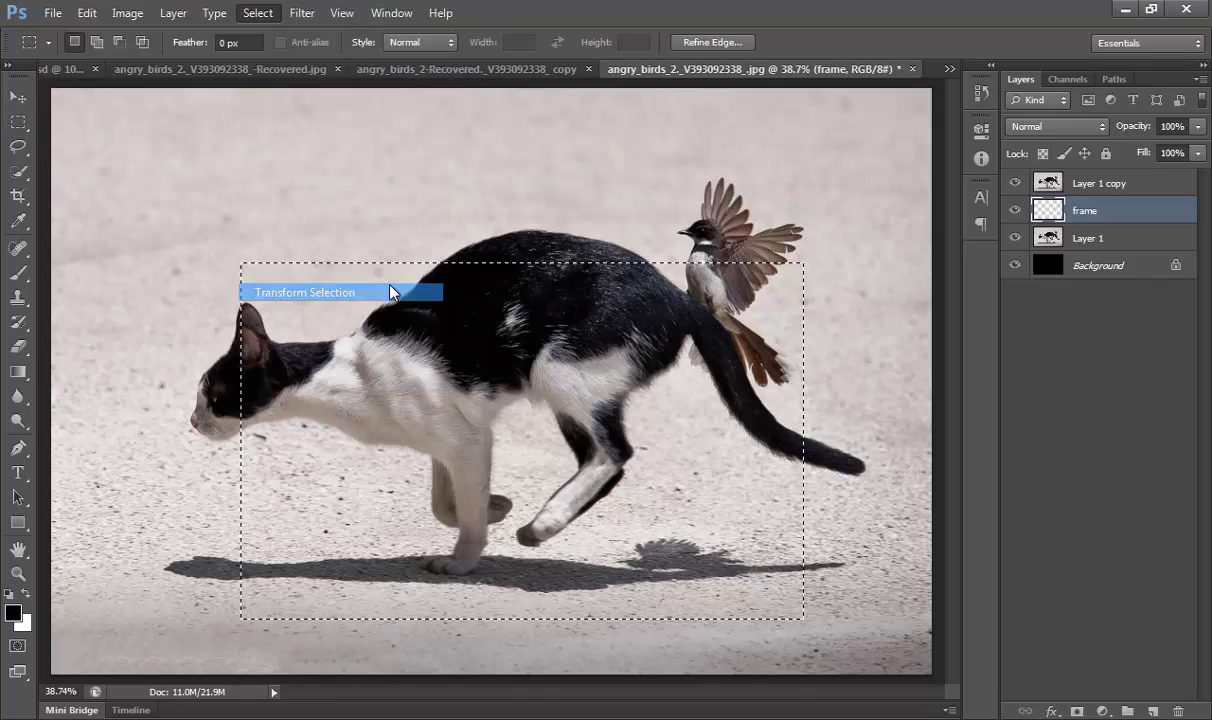
pyautogui.rightClick(731, 505)
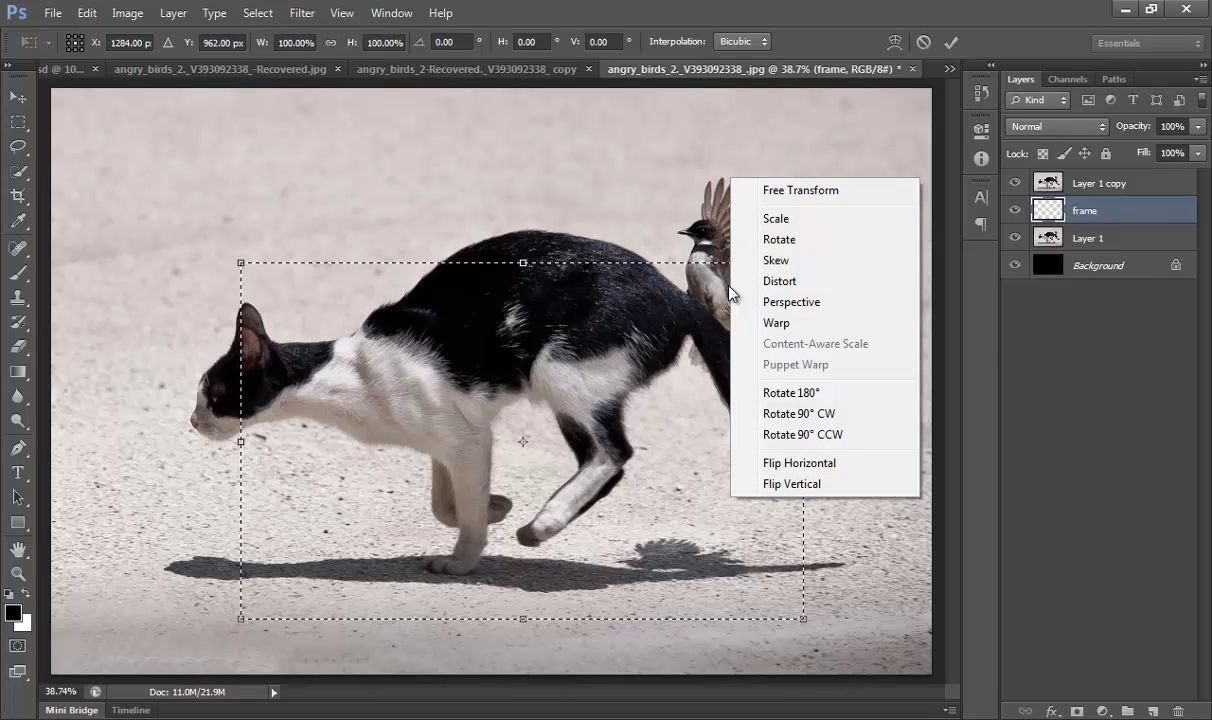
pyautogui.click(765, 303)
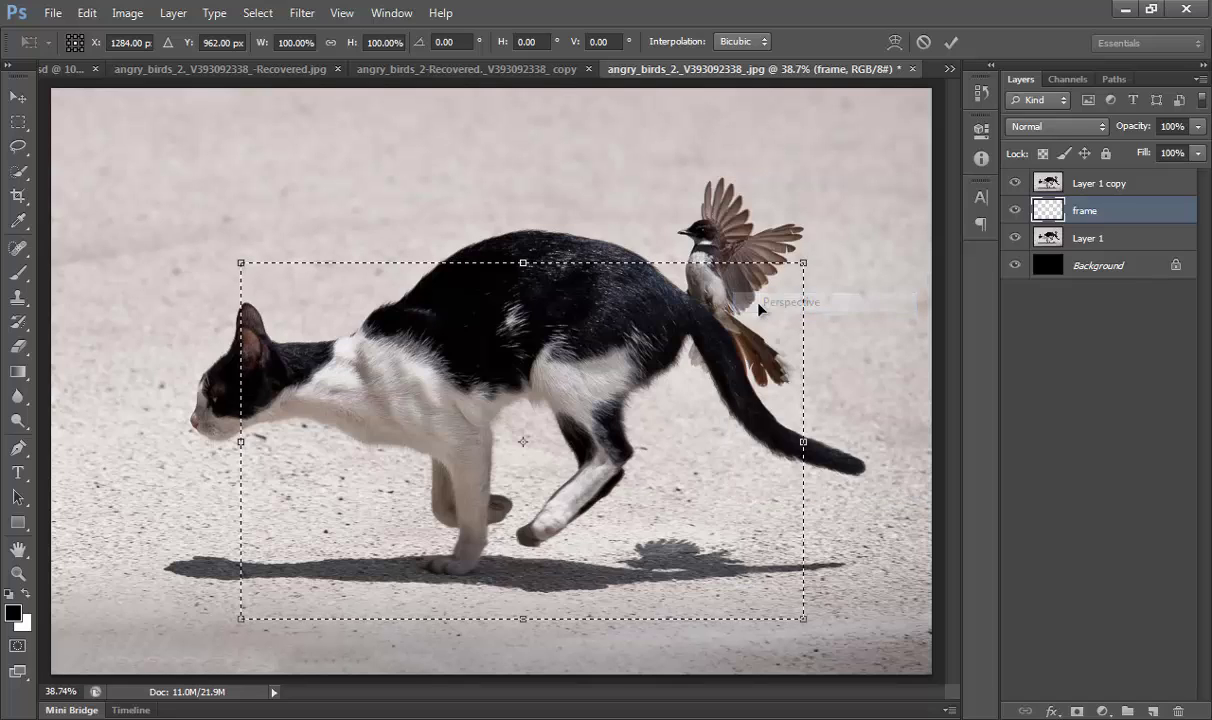
pyautogui.moveTo(805, 618); pyautogui.dragTo(902, 628)
pyautogui.moveTo(550, 428); pyautogui.dragTo(526, 428)
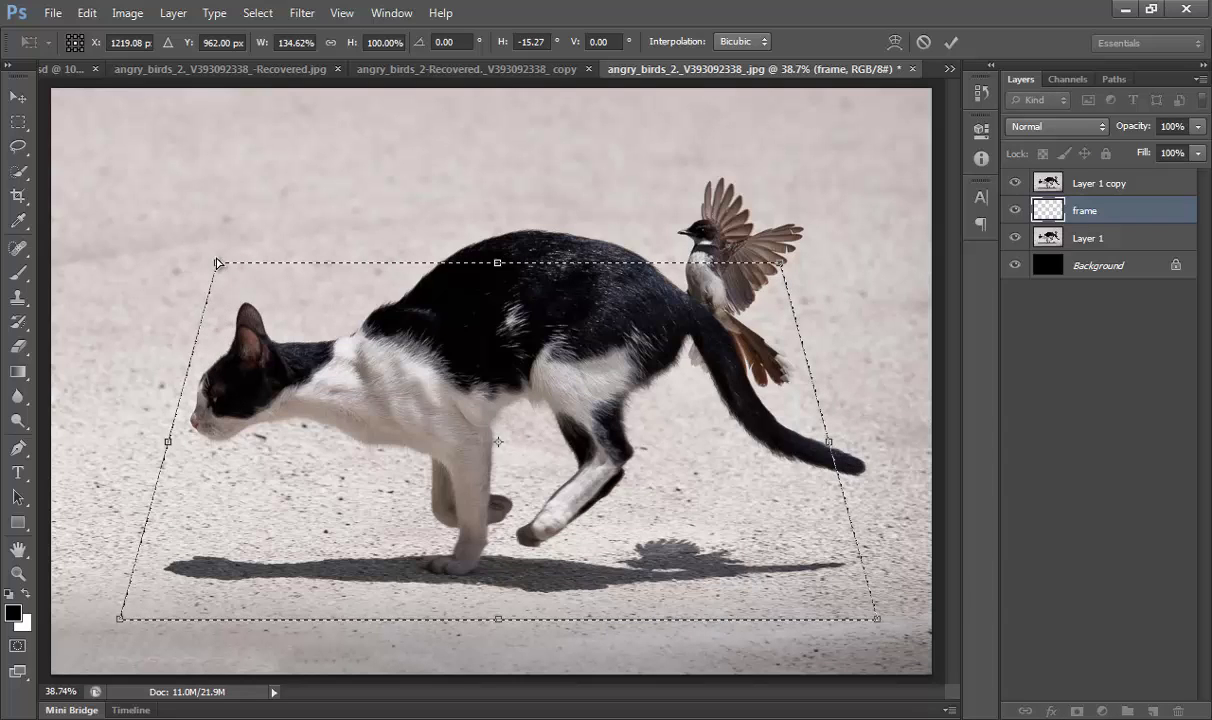
pyautogui.moveTo(217, 263); pyautogui.dragTo(325, 281)
pyautogui.moveTo(491, 291); pyautogui.dragTo(505, 290)
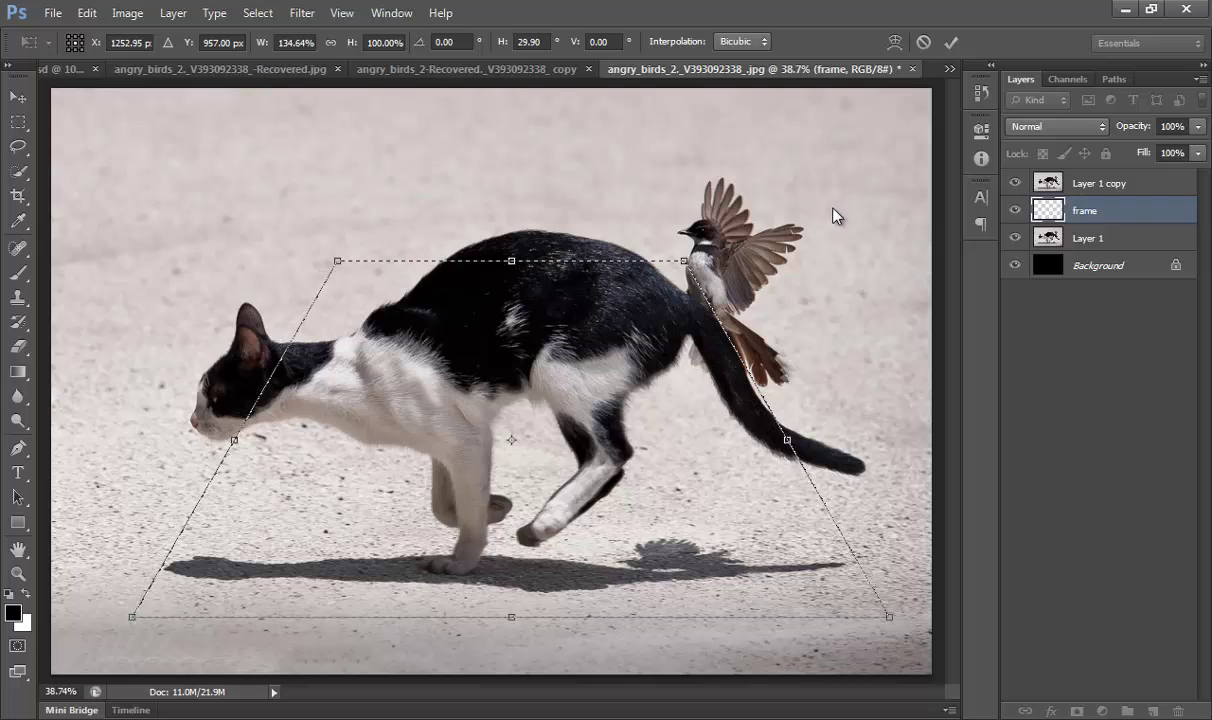
pyautogui.click(951, 44)
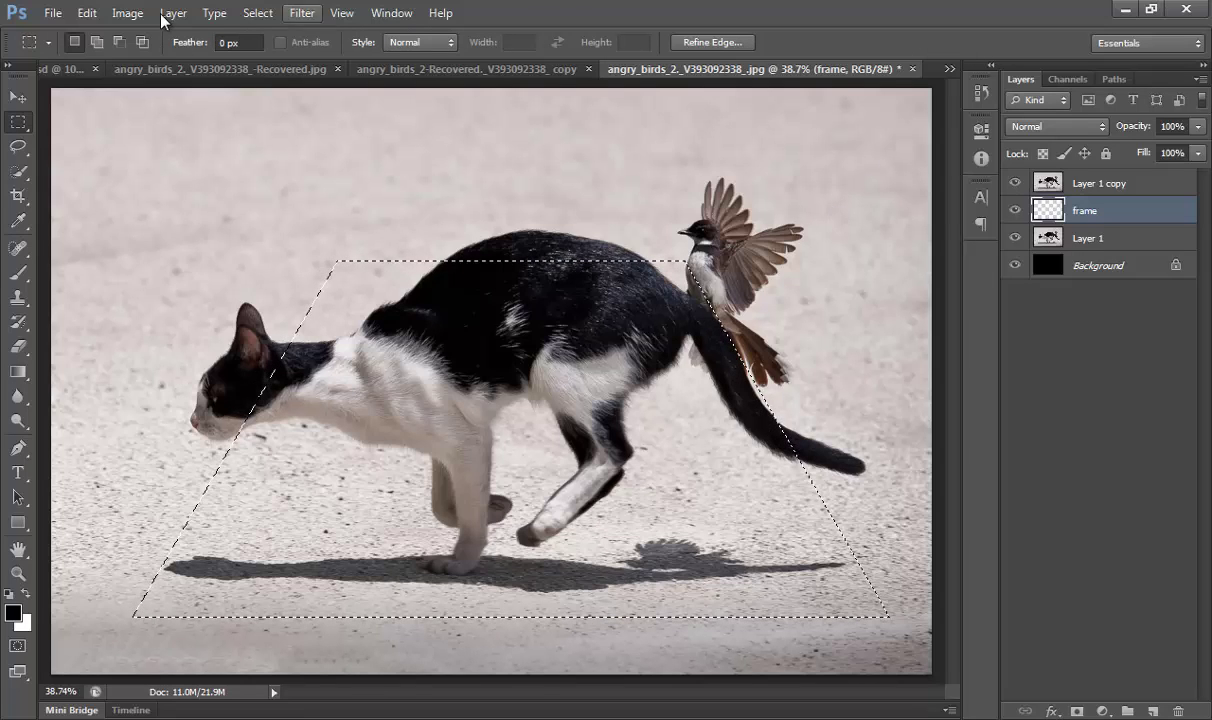
# - Stroke the trapezoid selection with a 20 px light grey (c4c4c4) line on the inside
pyautogui.click(88, 12)
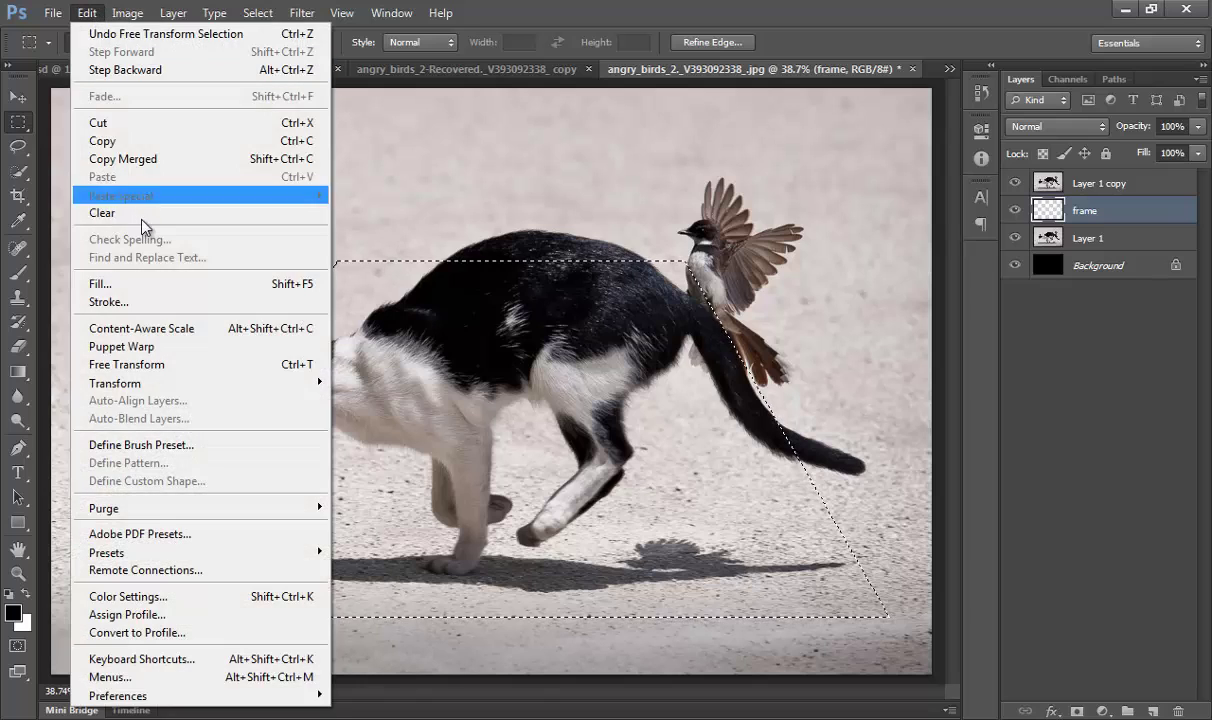
pyautogui.click(162, 302)
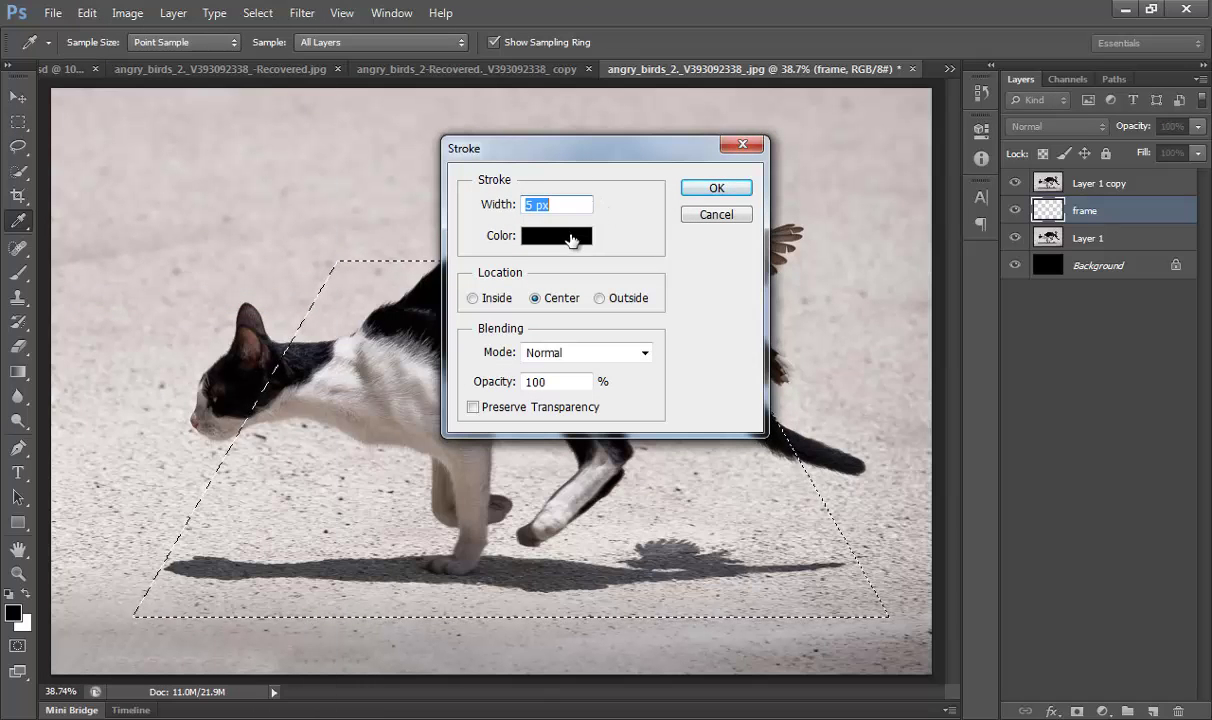
pyautogui.click(573, 241)
pyautogui.click(353, 236)
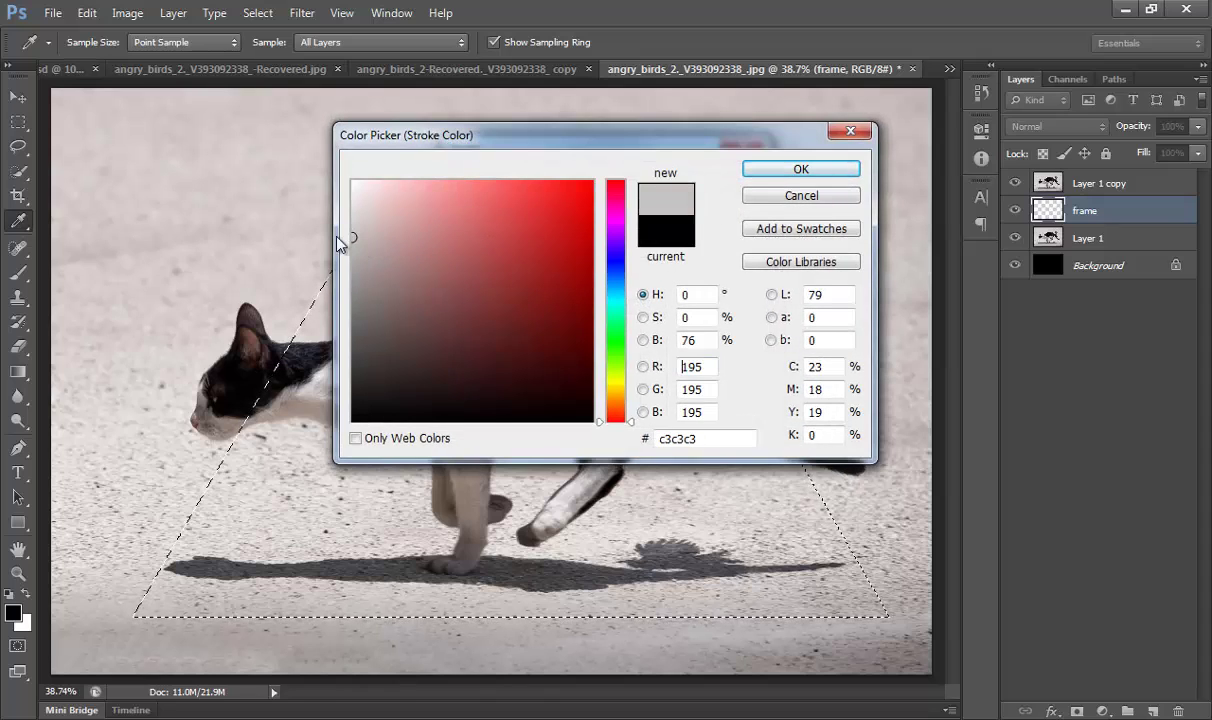
pyautogui.click(811, 168)
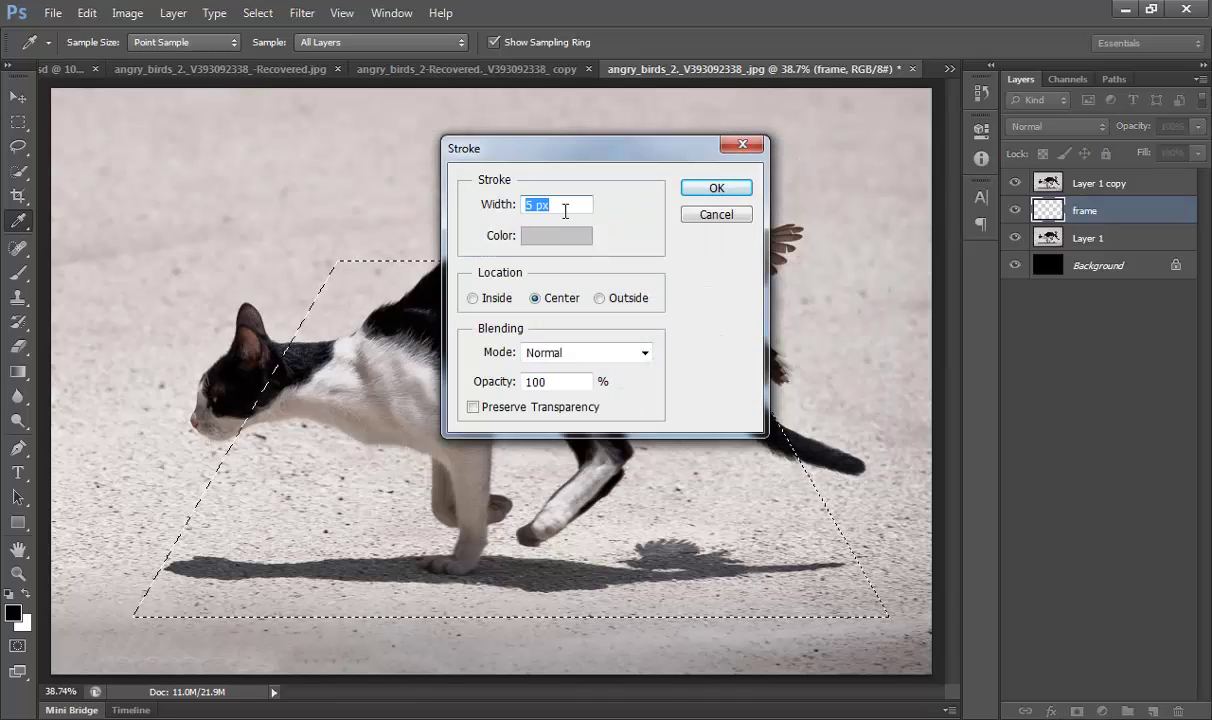
pyautogui.write('20')
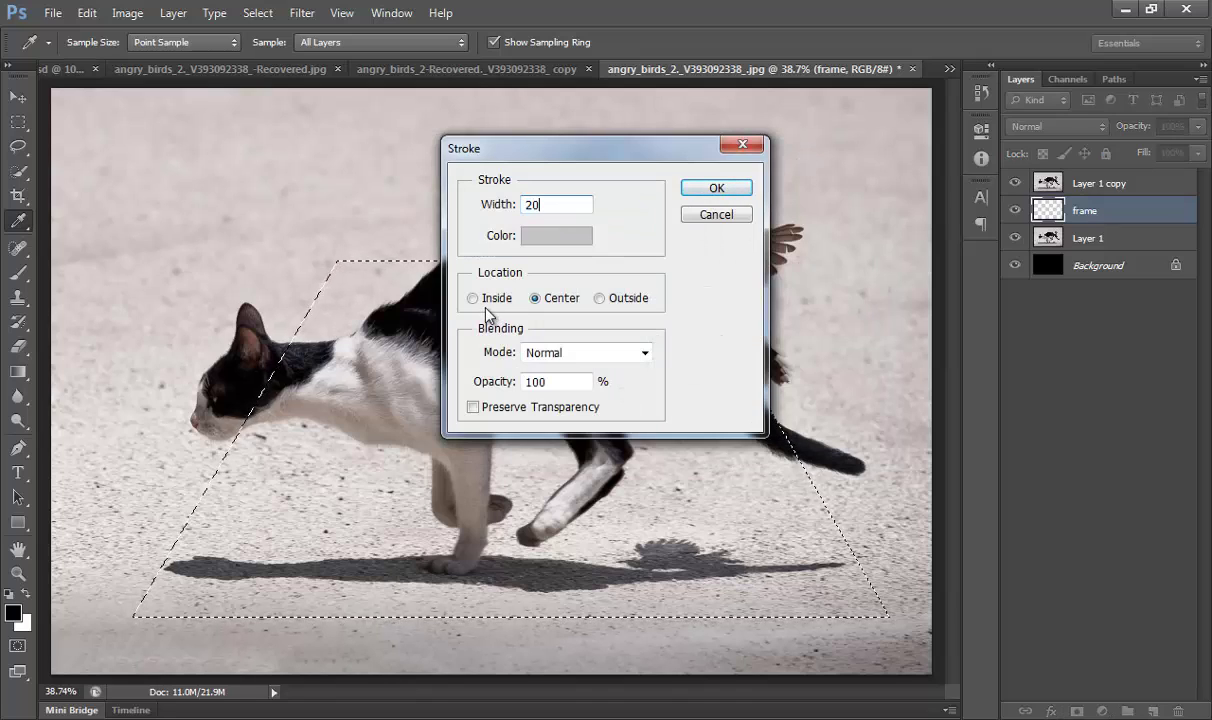
pyautogui.click(472, 298)
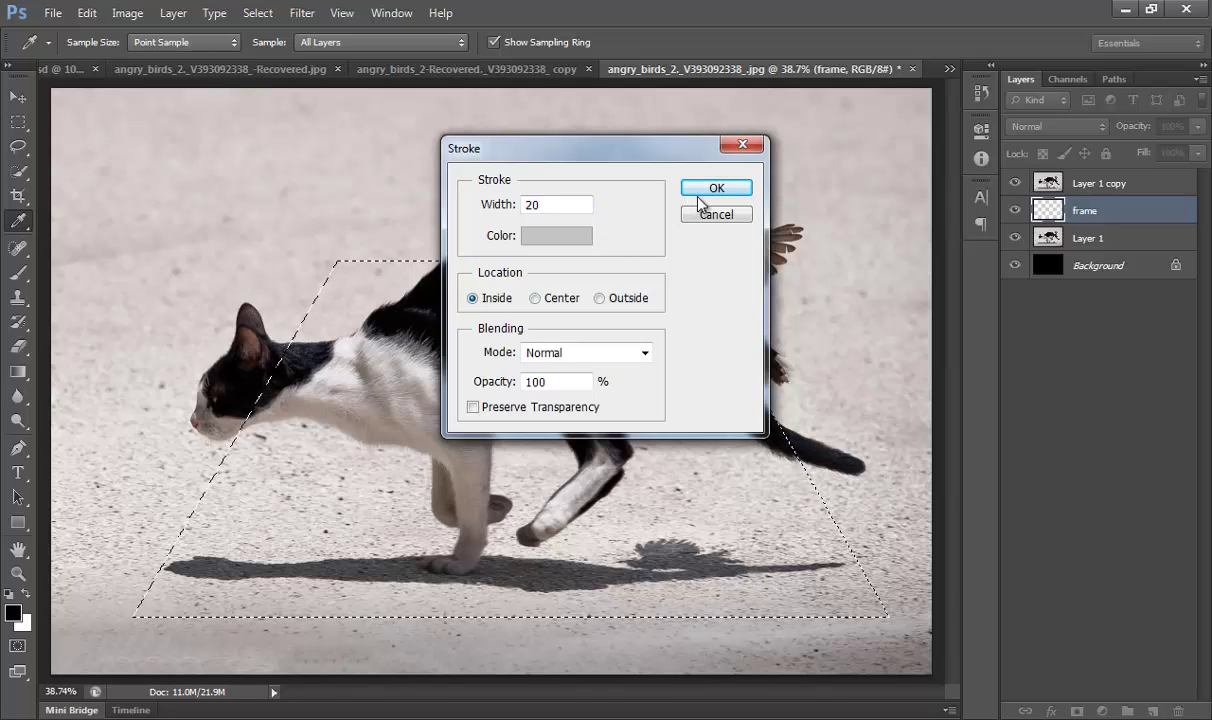
pyautogui.click(710, 190)
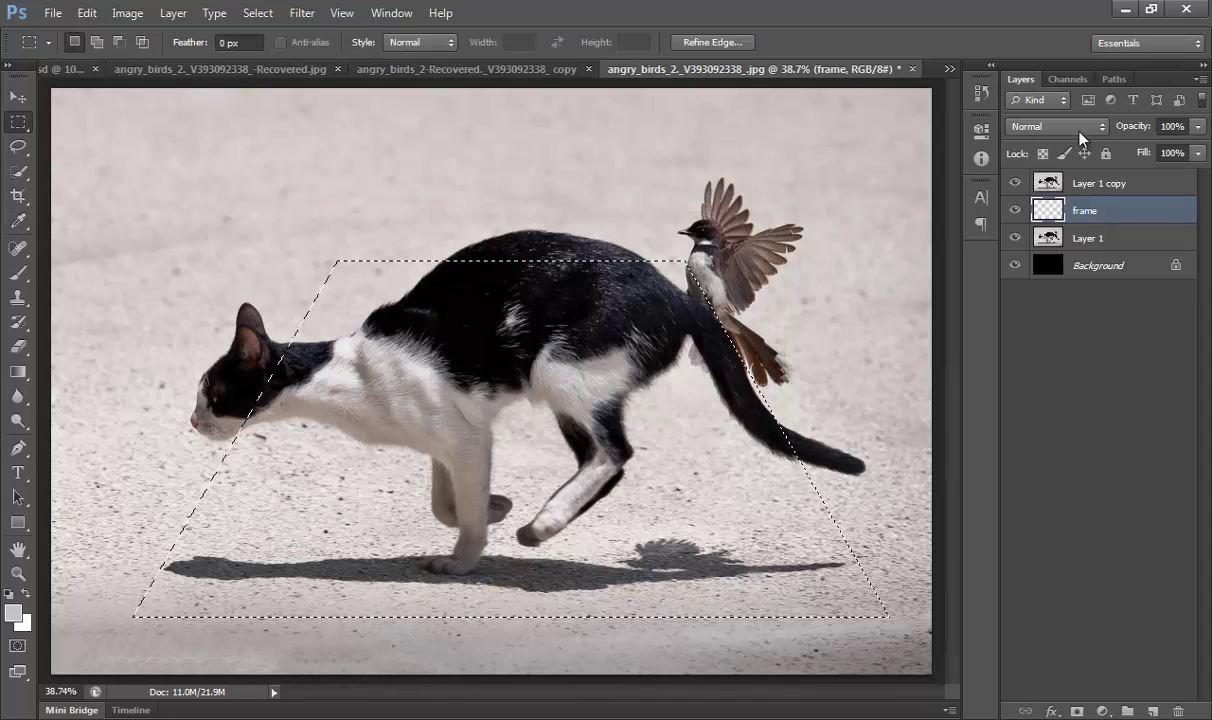
# - Deselect and hide Layer 1 copy
pyautogui.click(1015, 186)
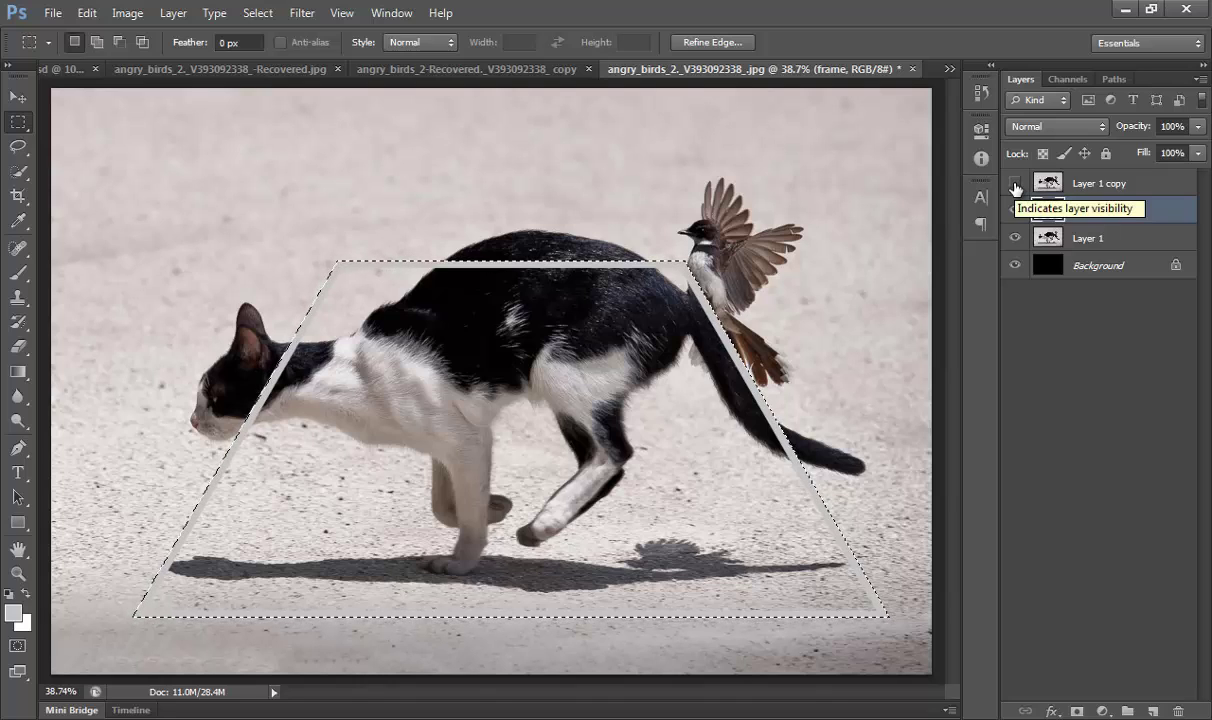
pyautogui.hotkey('ctrl', 'd')
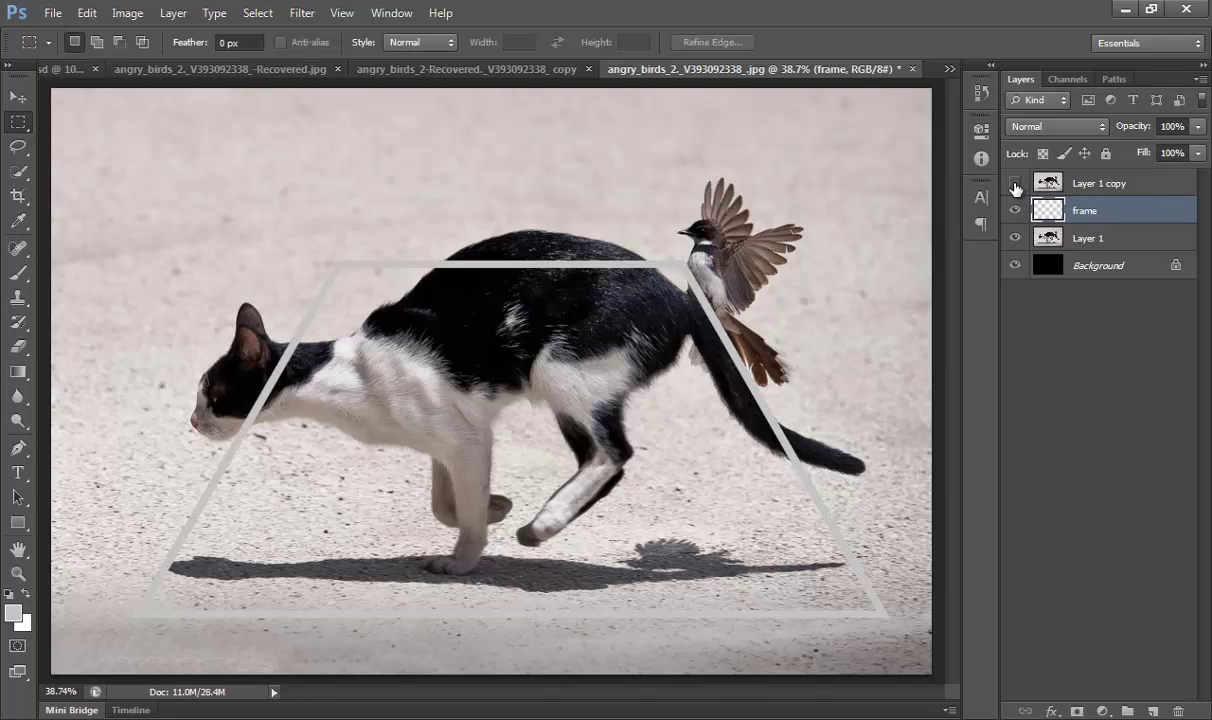
pyautogui.click(1015, 185)
# - Magic Wand the frame's inner area and add it as a layer mask on Layer 1
pyautogui.click(19, 172)
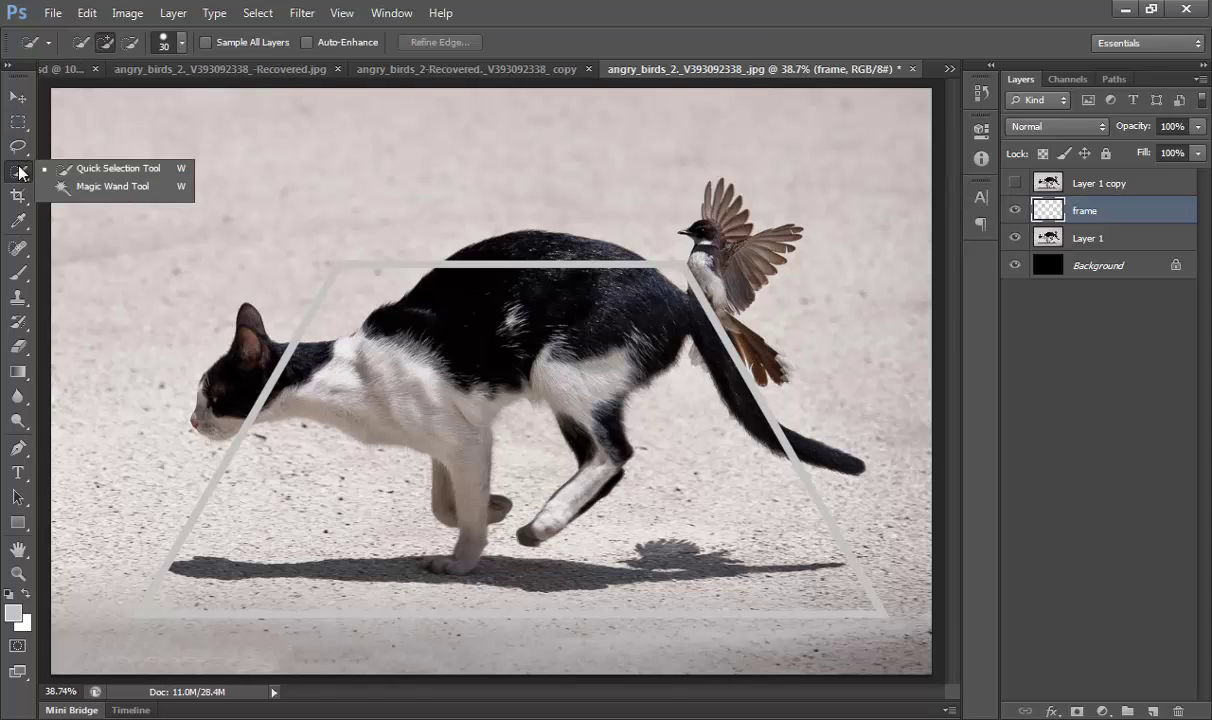
pyautogui.click(80, 188)
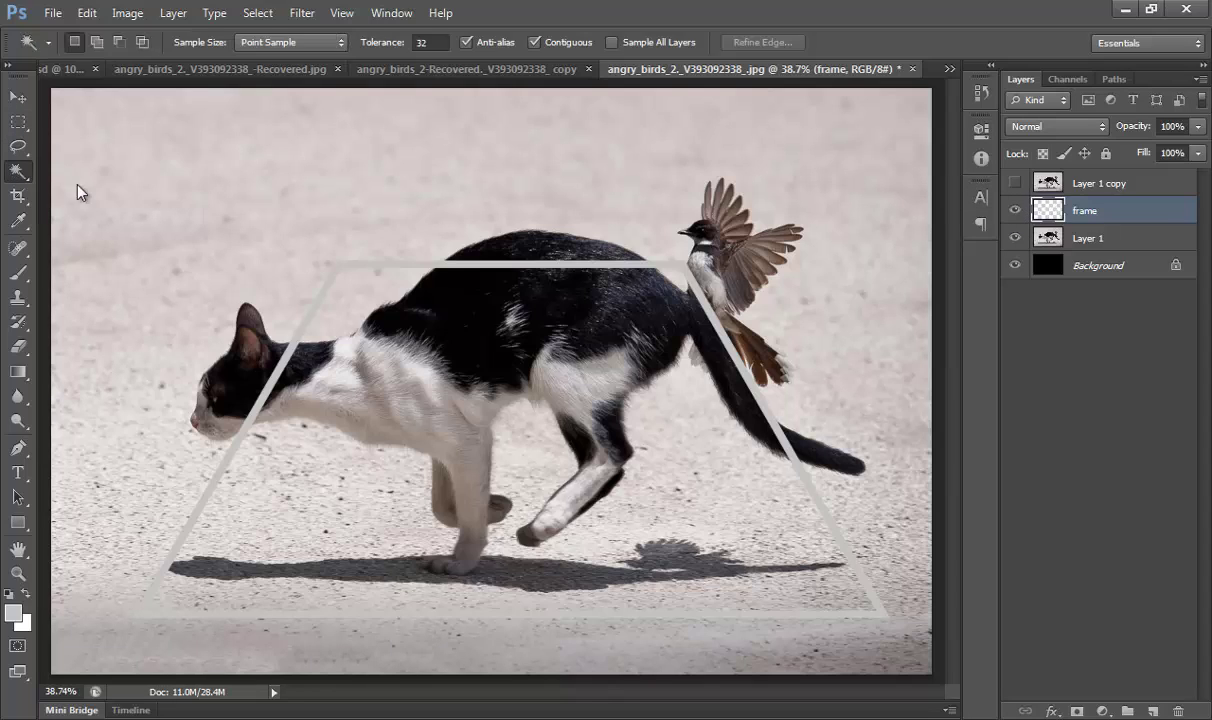
pyautogui.click(161, 197)
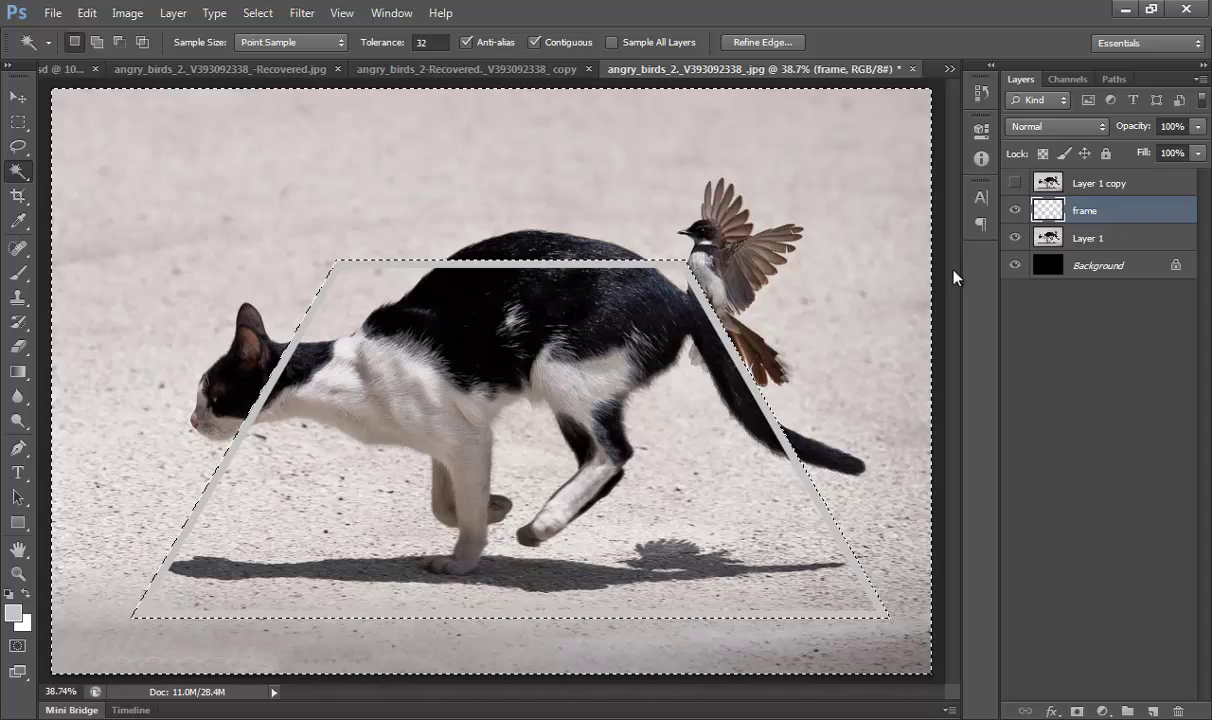
pyautogui.click(1052, 238)
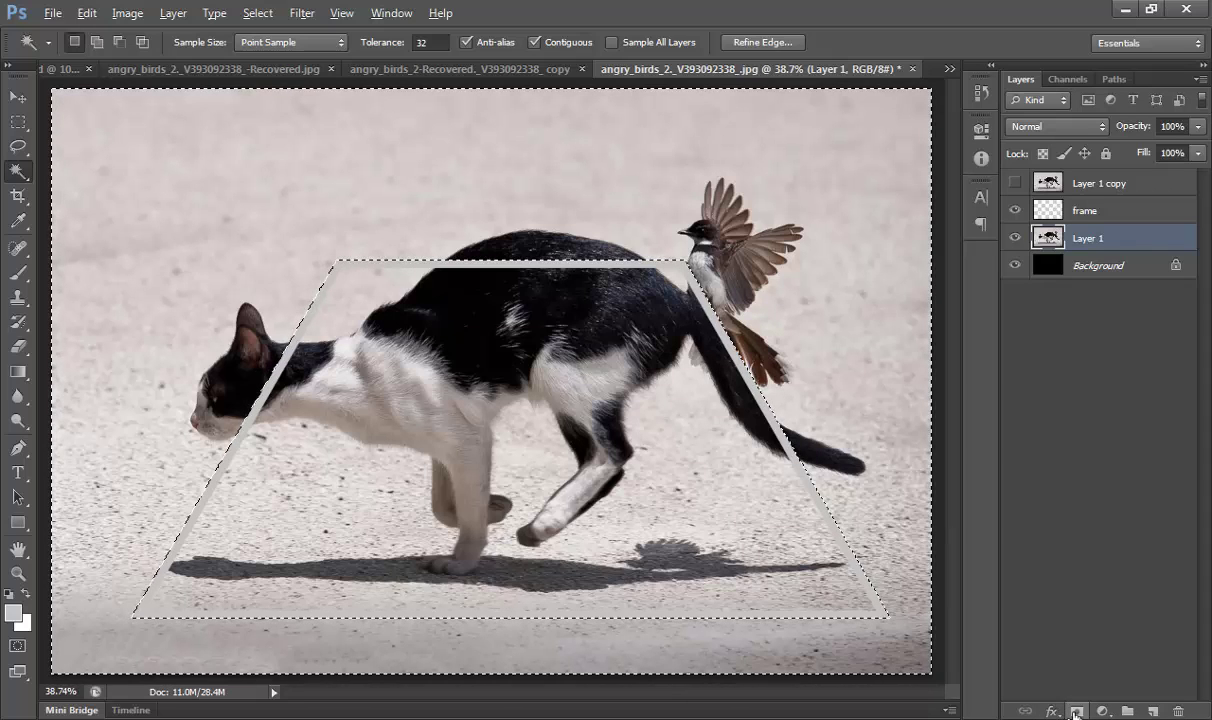
pyautogui.click(1076, 712)
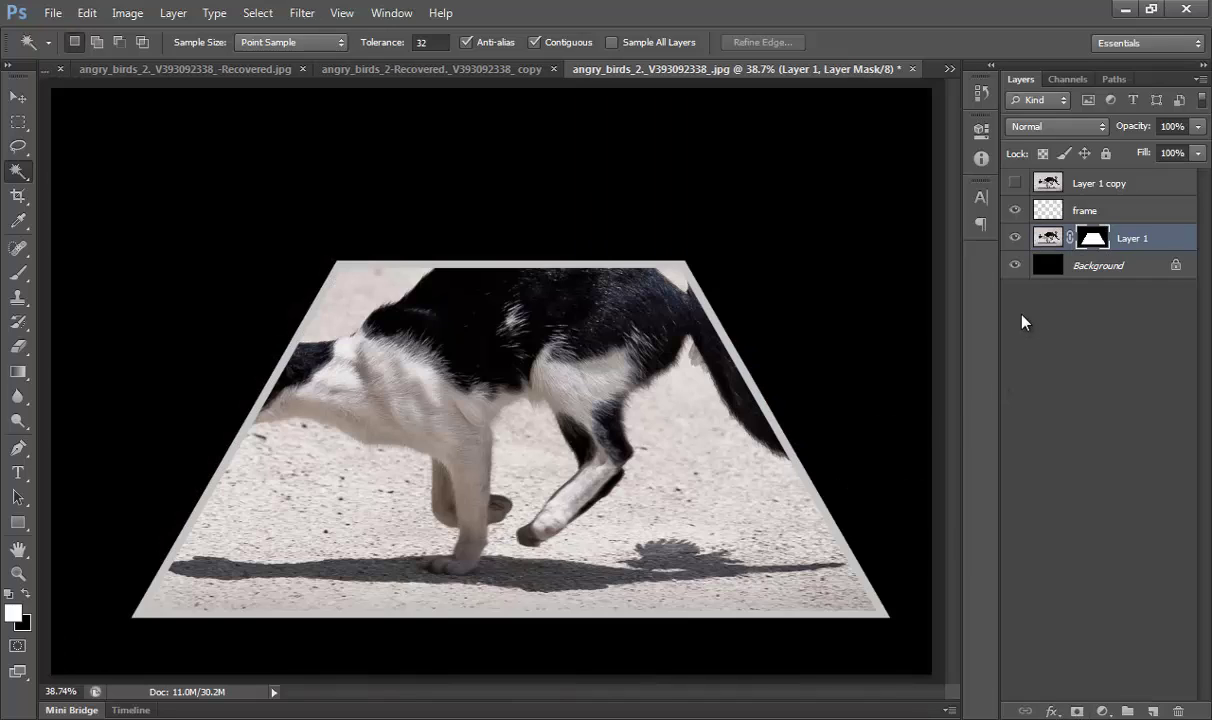
# - Show and select Layer 1 copy, with the Quick Selection Tool active
pyautogui.click(1015, 184)
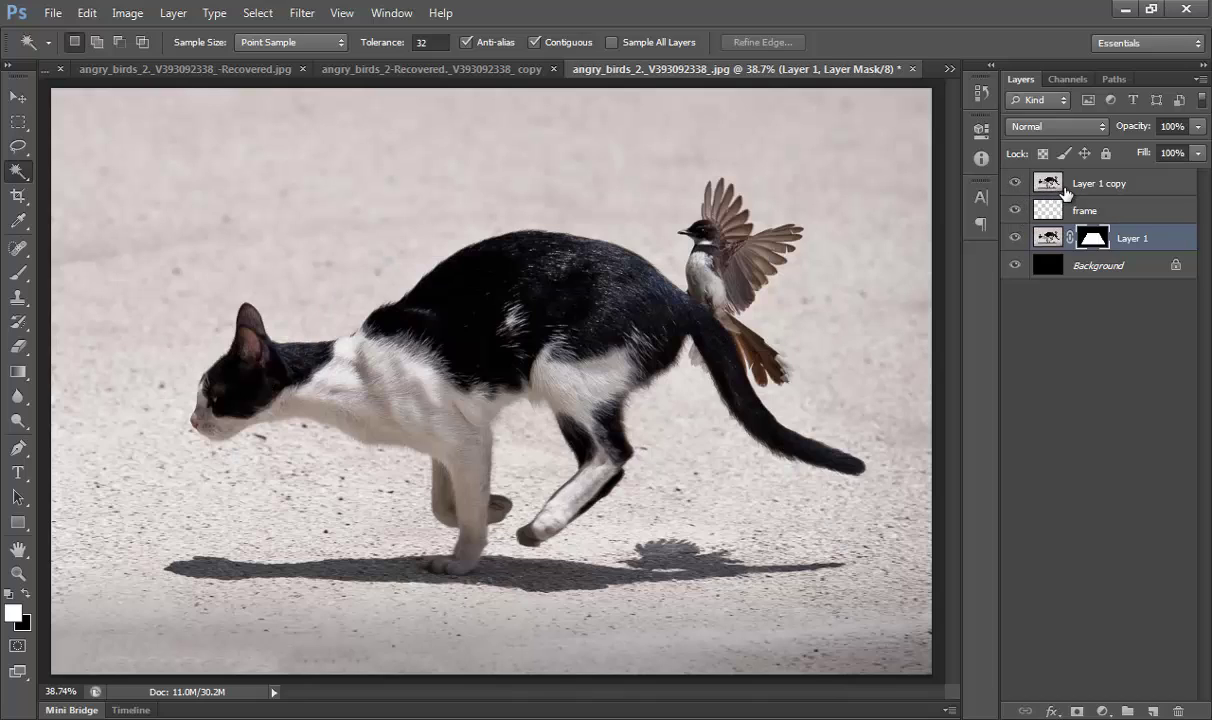
pyautogui.click(1066, 190)
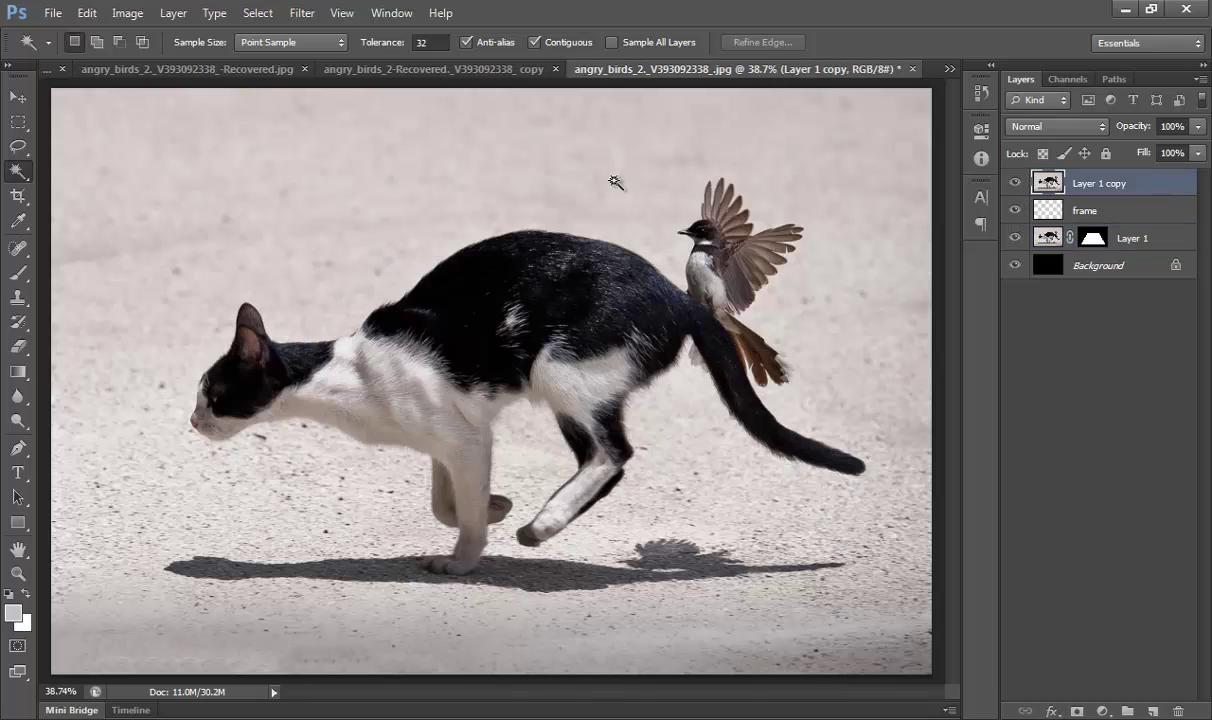
pyautogui.rightClick(16, 176)
pyautogui.click(72, 158)
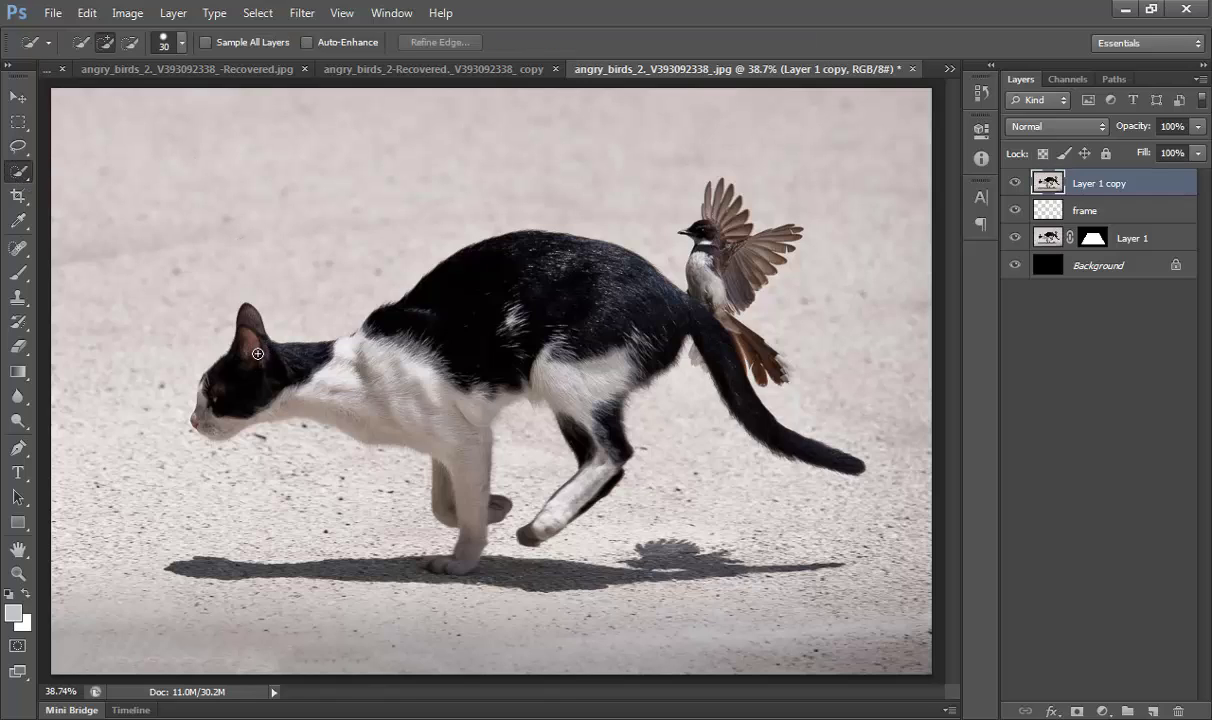
# - Brush a quick selection over the cat's ear, head, neck, back and tail plus the bird
pyautogui.moveTo(249, 315); pyautogui.dragTo(240, 330)
pyautogui.moveTo(216, 383)
pyautogui.mouseDown()
pyautogui.moveTo(198, 378)
pyautogui.moveTo(202, 418)
pyautogui.mouseUp()
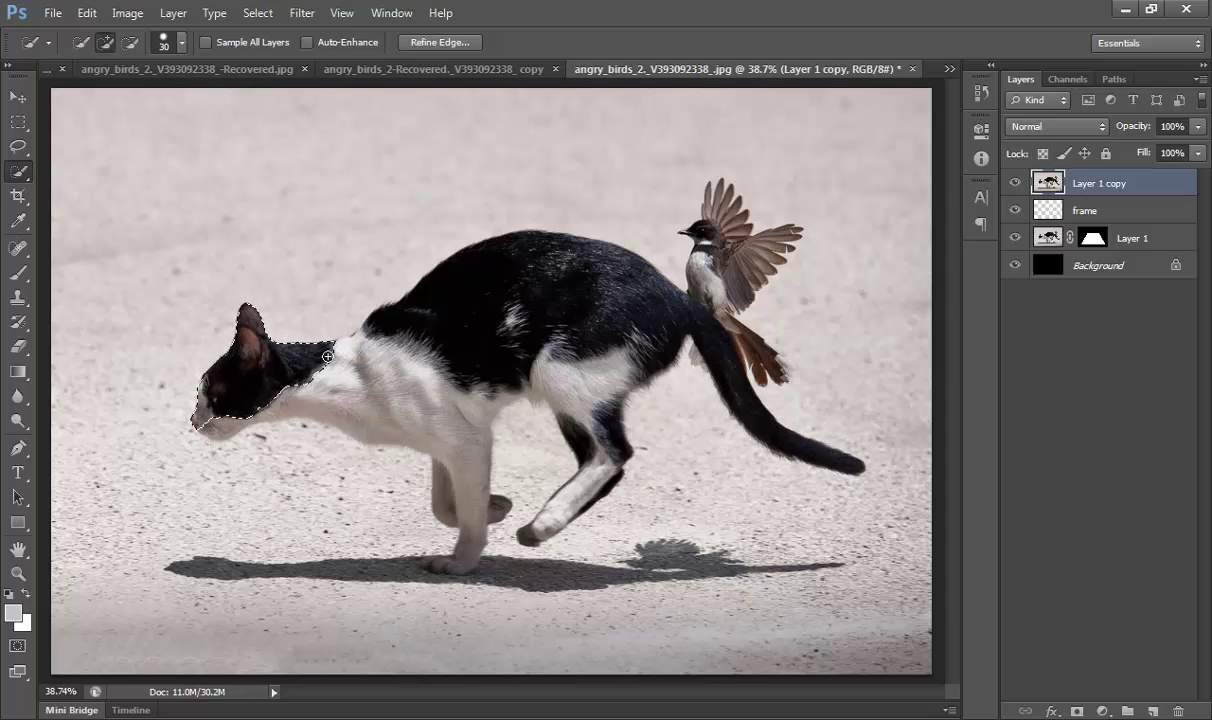
pyautogui.moveTo(423, 308)
pyautogui.mouseDown()
pyautogui.moveTo(413, 285)
pyautogui.moveTo(430, 264)
pyautogui.mouseUp()
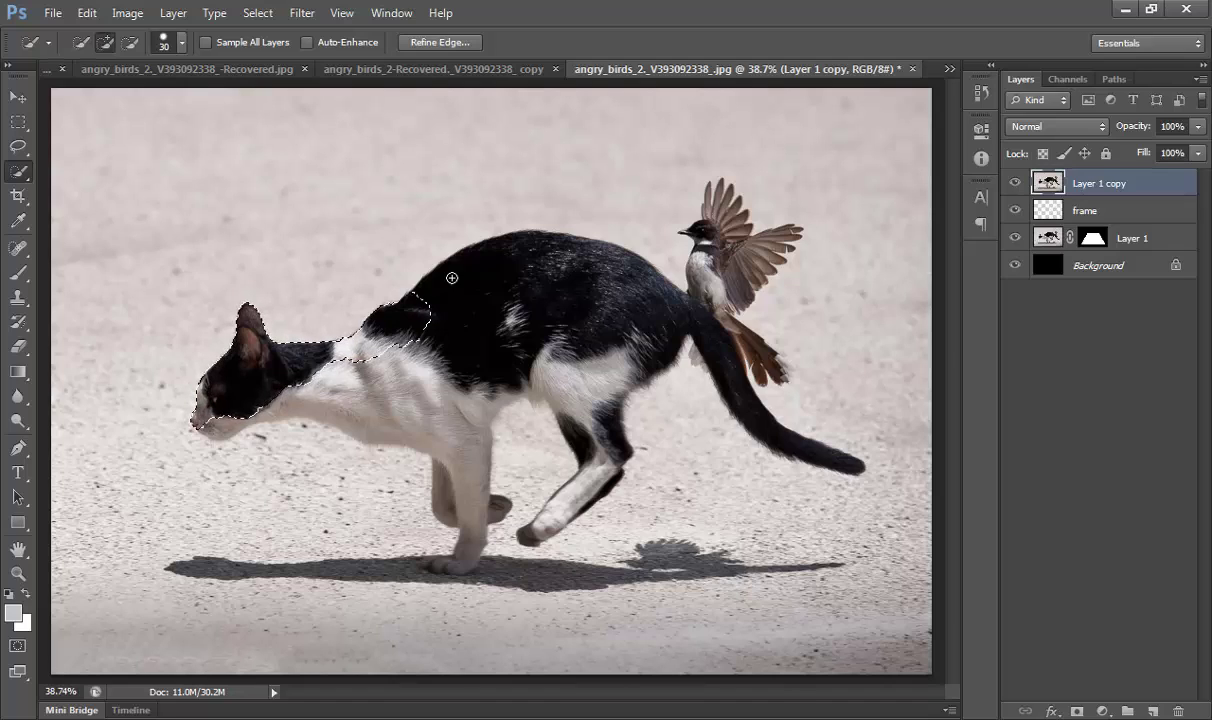
pyautogui.moveTo(525, 224)
pyautogui.mouseDown()
pyautogui.moveTo(510, 230)
pyautogui.moveTo(655, 295)
pyautogui.moveTo(716, 259)
pyautogui.moveTo(686, 216)
pyautogui.moveTo(723, 212)
pyautogui.moveTo(745, 230)
pyautogui.moveTo(679, 269)
pyautogui.mouseUp()
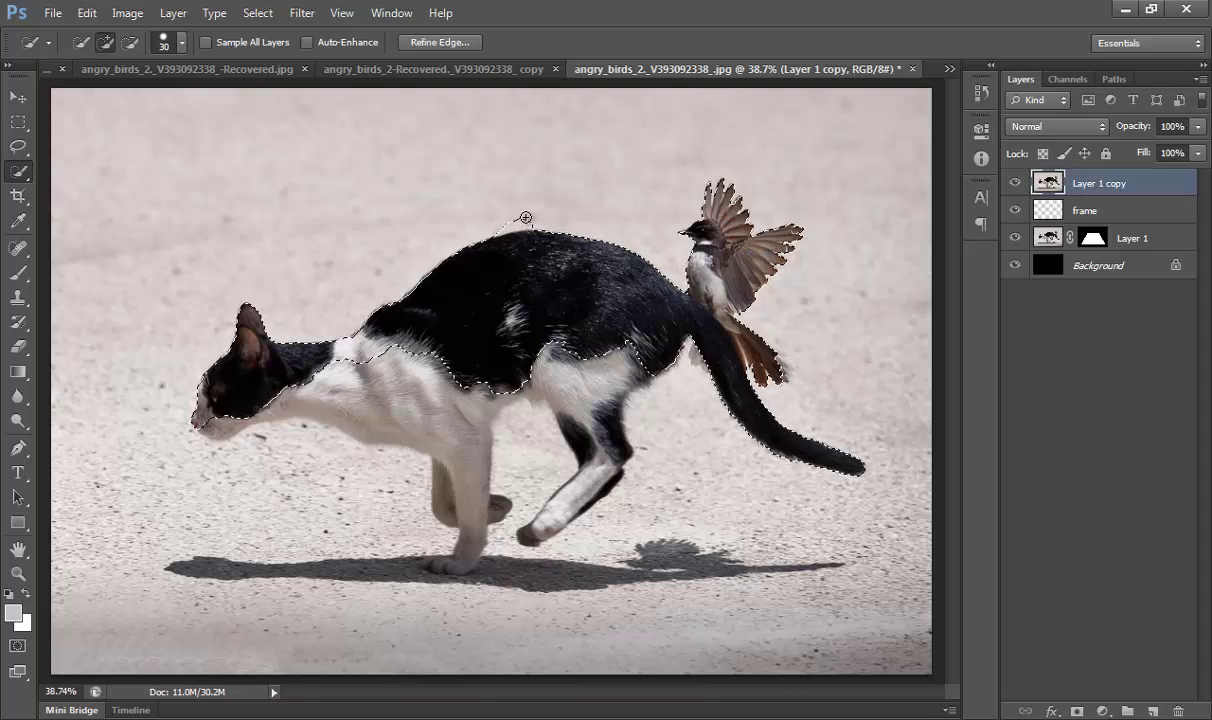
pyautogui.press('alt')
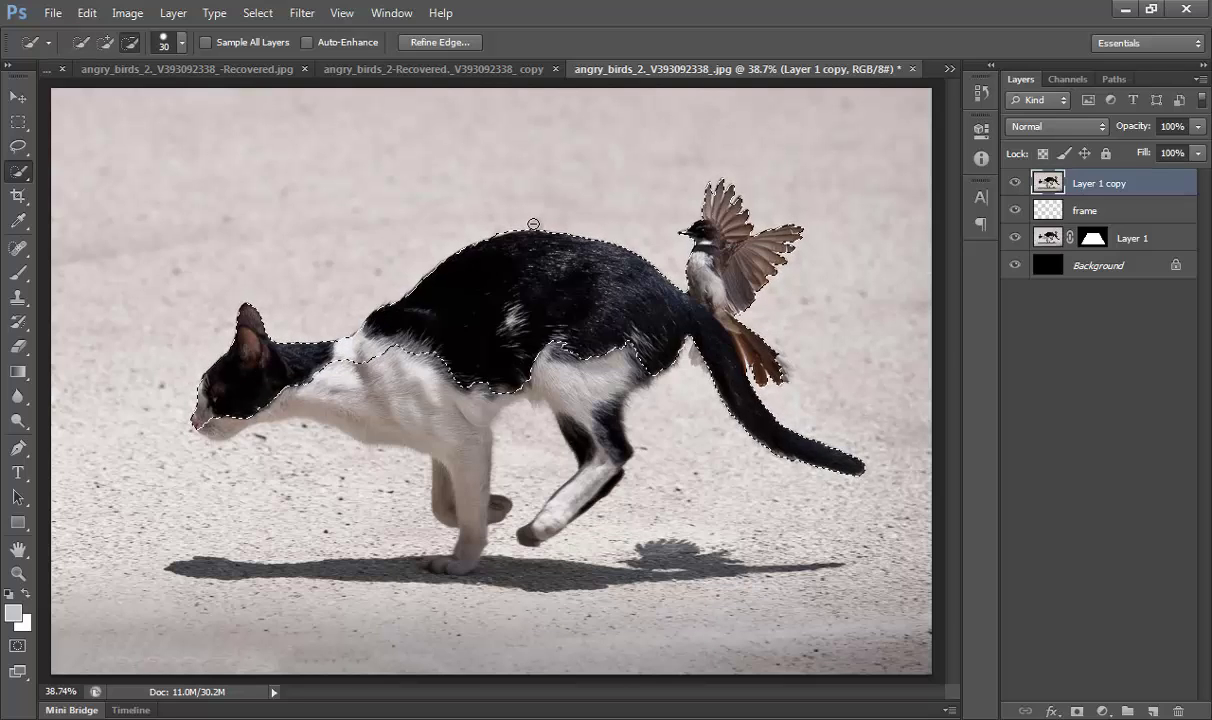
pyautogui.press('shift')
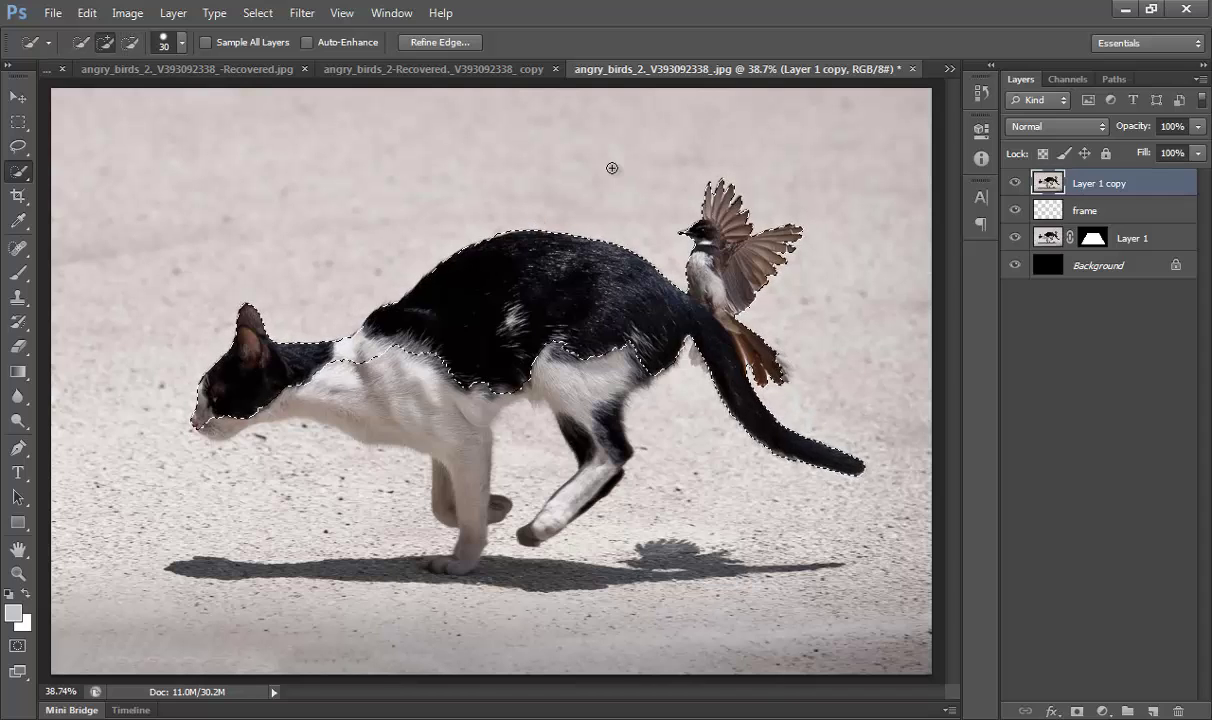
# - Refine the cat-and-bird selection edge with Smart Radius enabled and Smooth at 40
pyautogui.click(437, 43)
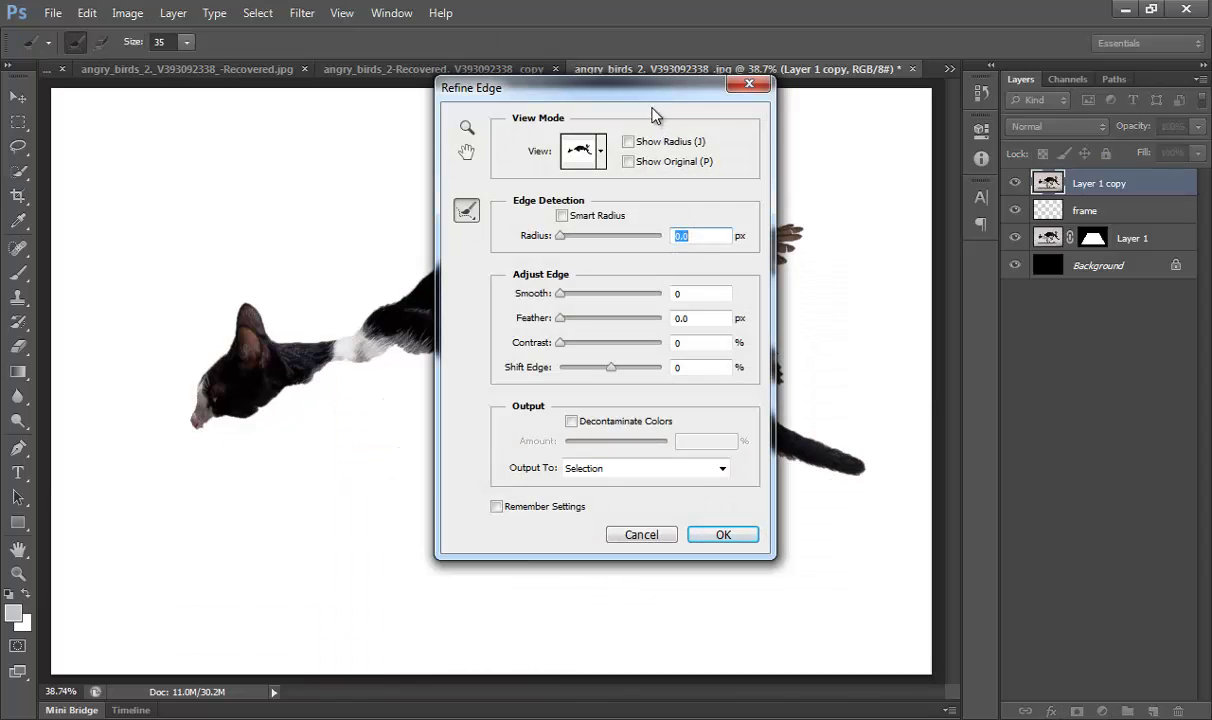
pyautogui.moveTo(648, 100); pyautogui.dragTo(946, 77)
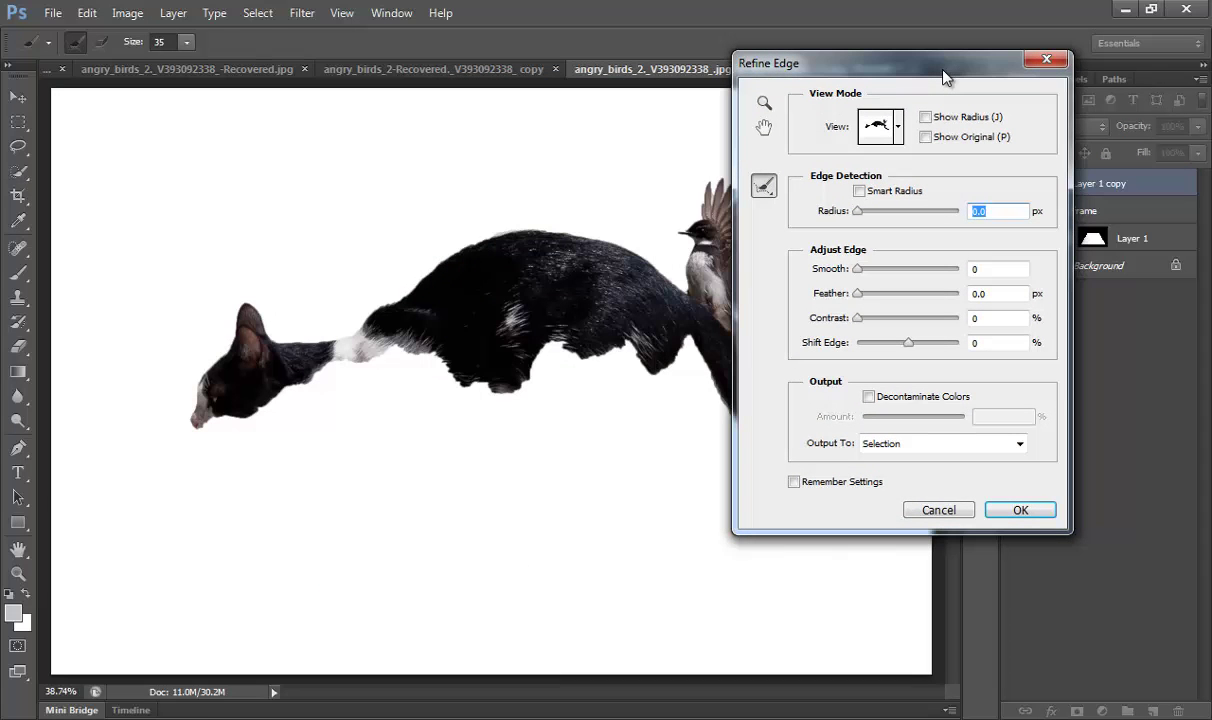
pyautogui.hotkey('shift', 'Tab')
pyautogui.press('space')
pyautogui.press('Tab')
pyautogui.press('Tab')
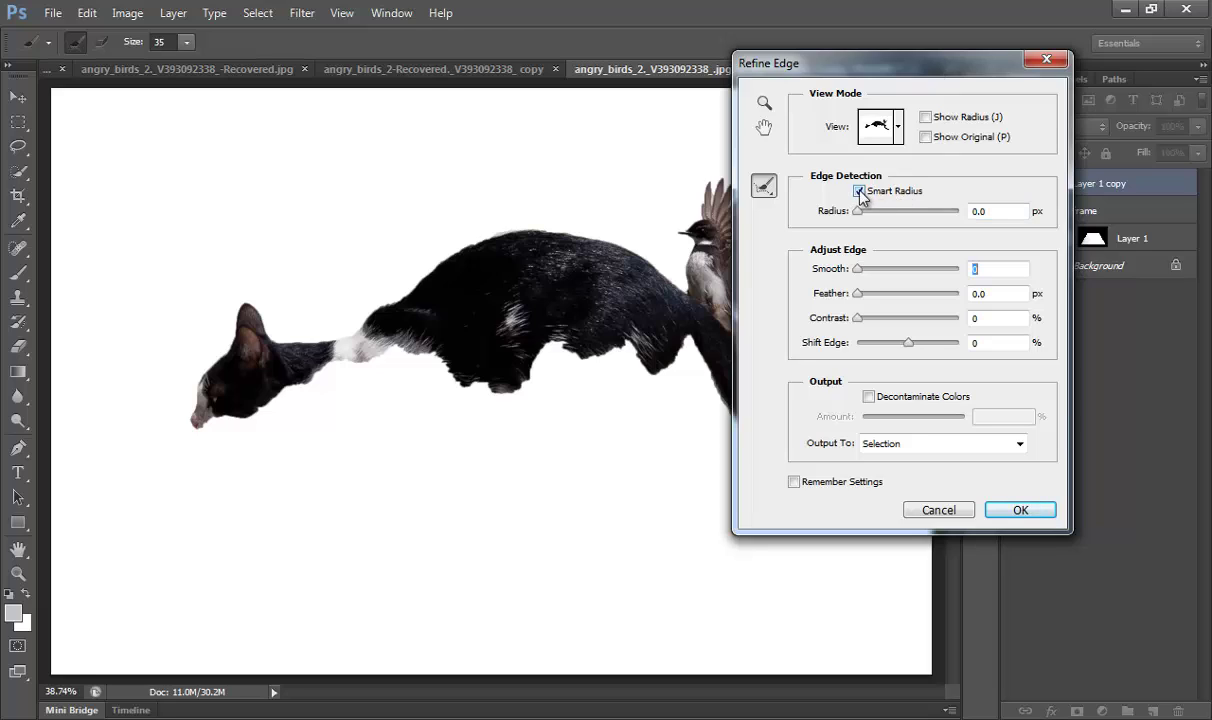
pyautogui.moveTo(857, 270); pyautogui.dragTo(901, 280)
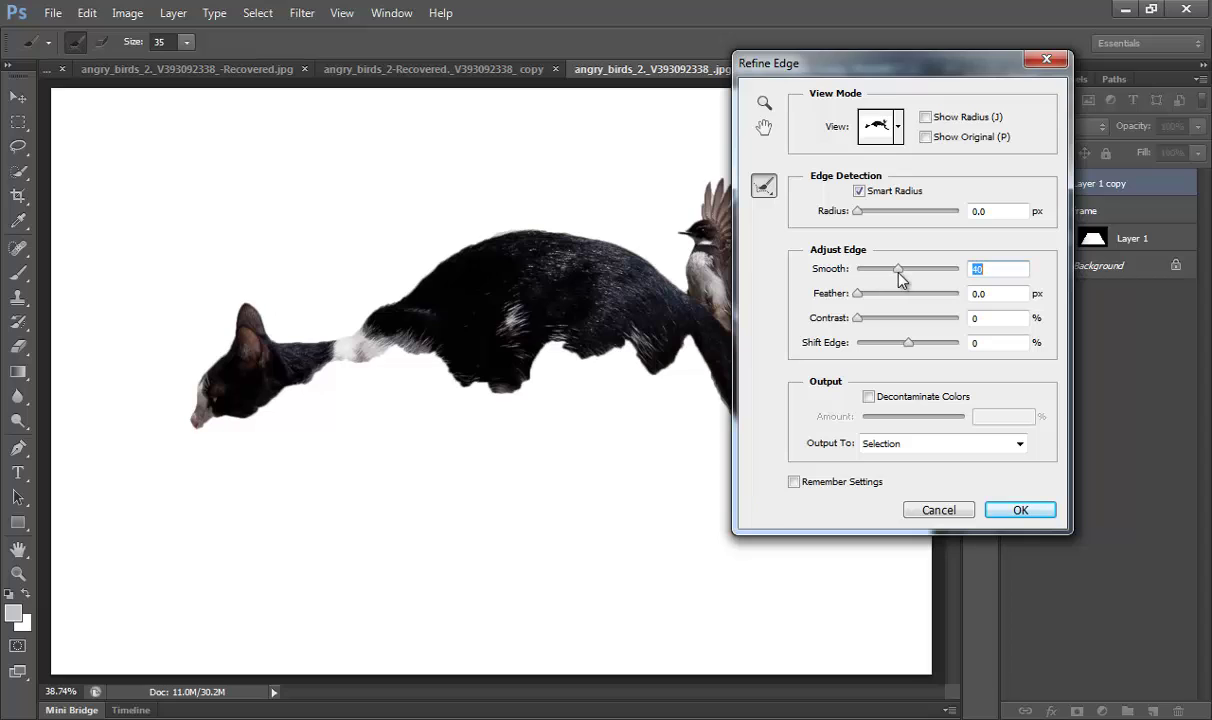
pyautogui.click(1012, 509)
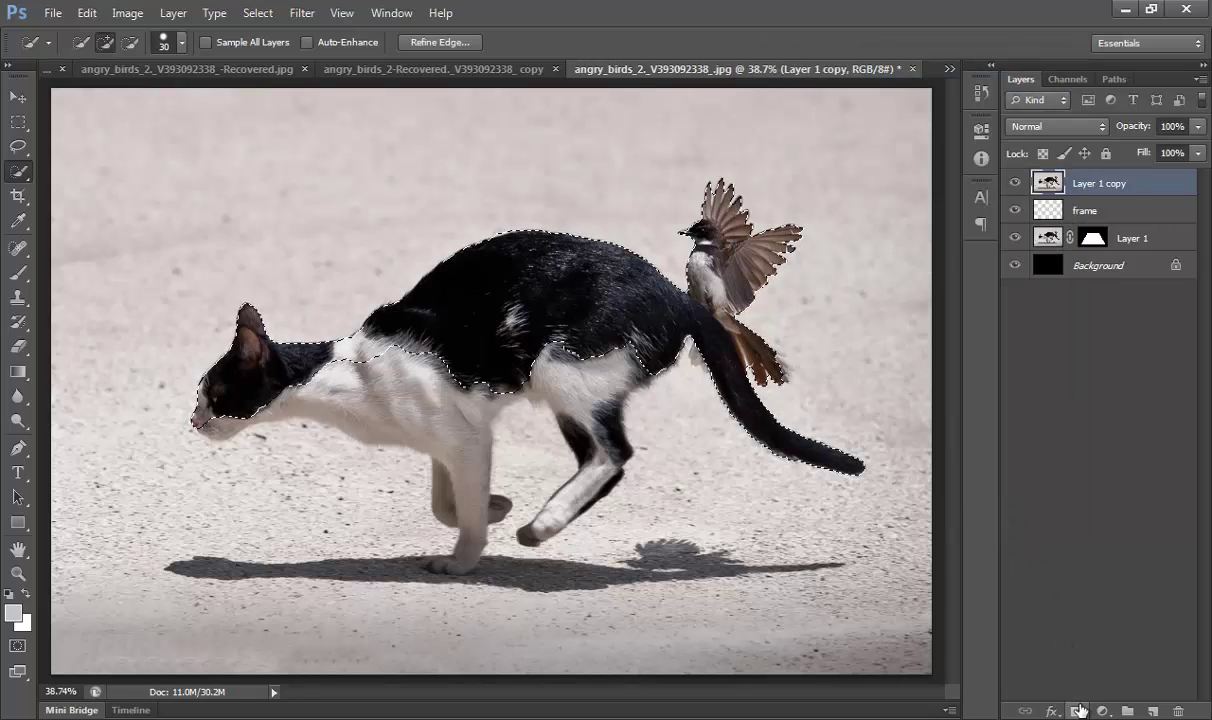
# - Extend the selection to the cat's chin and neck, then mask Layer 1 copy with it
pyautogui.click(1078, 710)
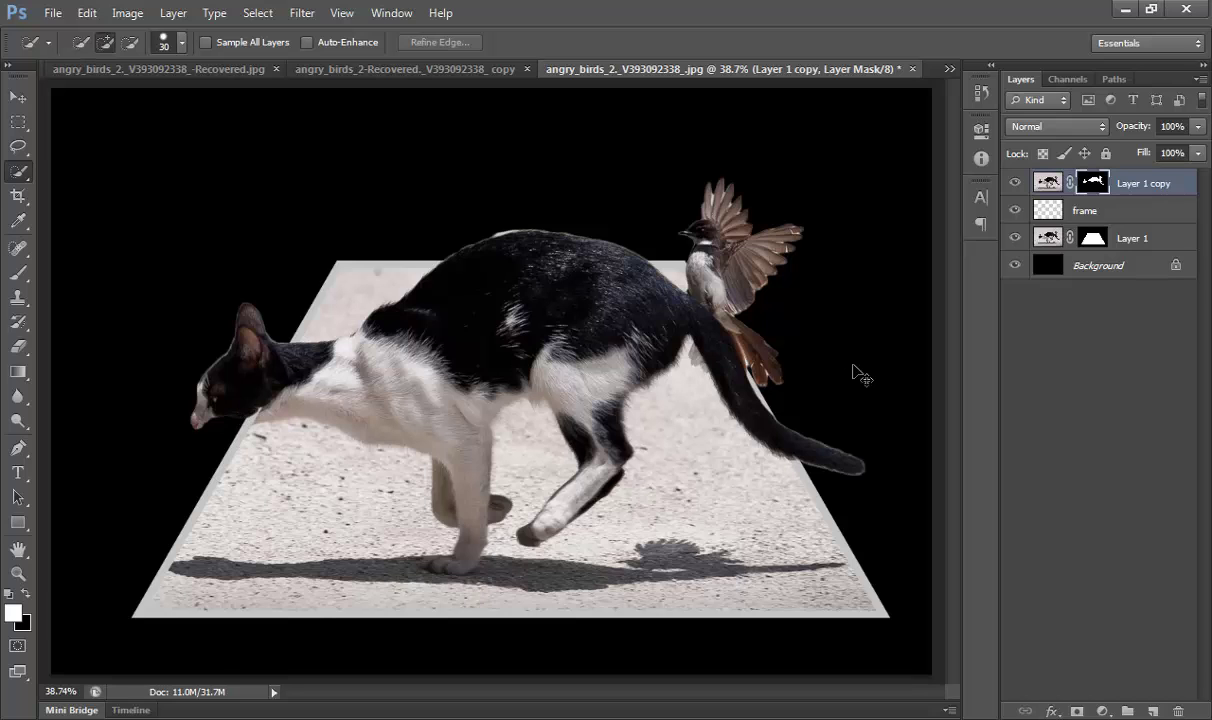
pyautogui.hotkey('ctrl', 'z')
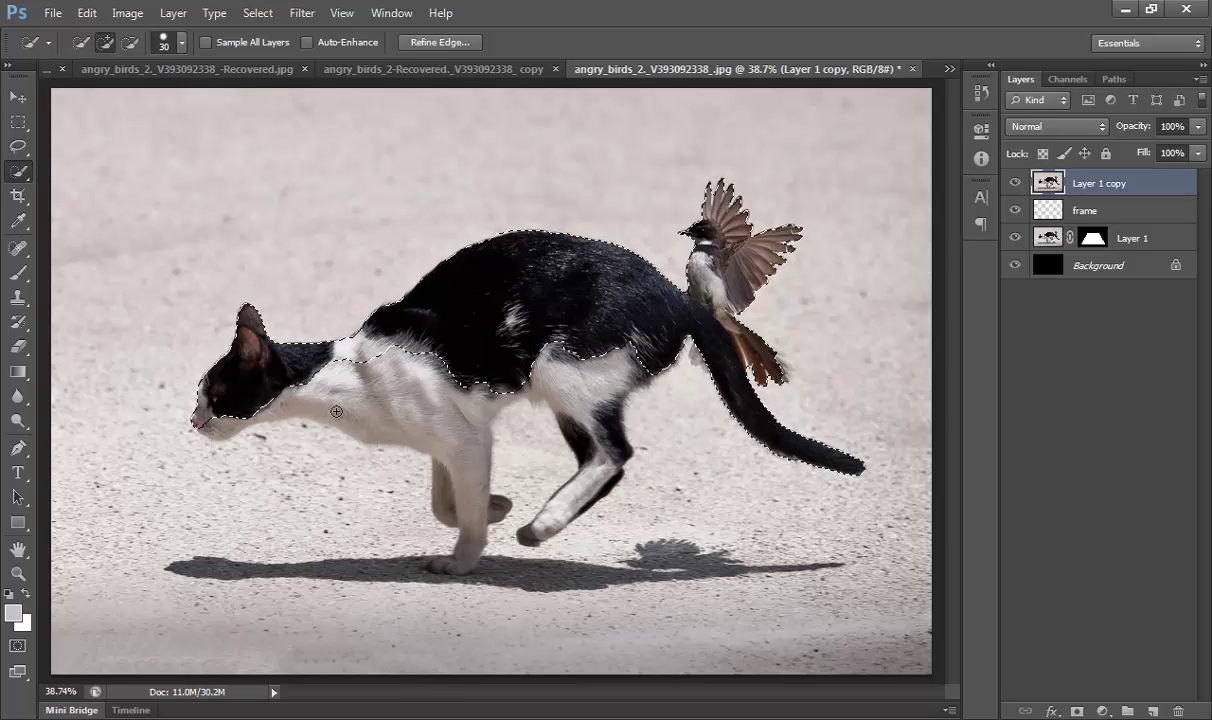
pyautogui.moveTo(270, 408); pyautogui.dragTo(217, 429)
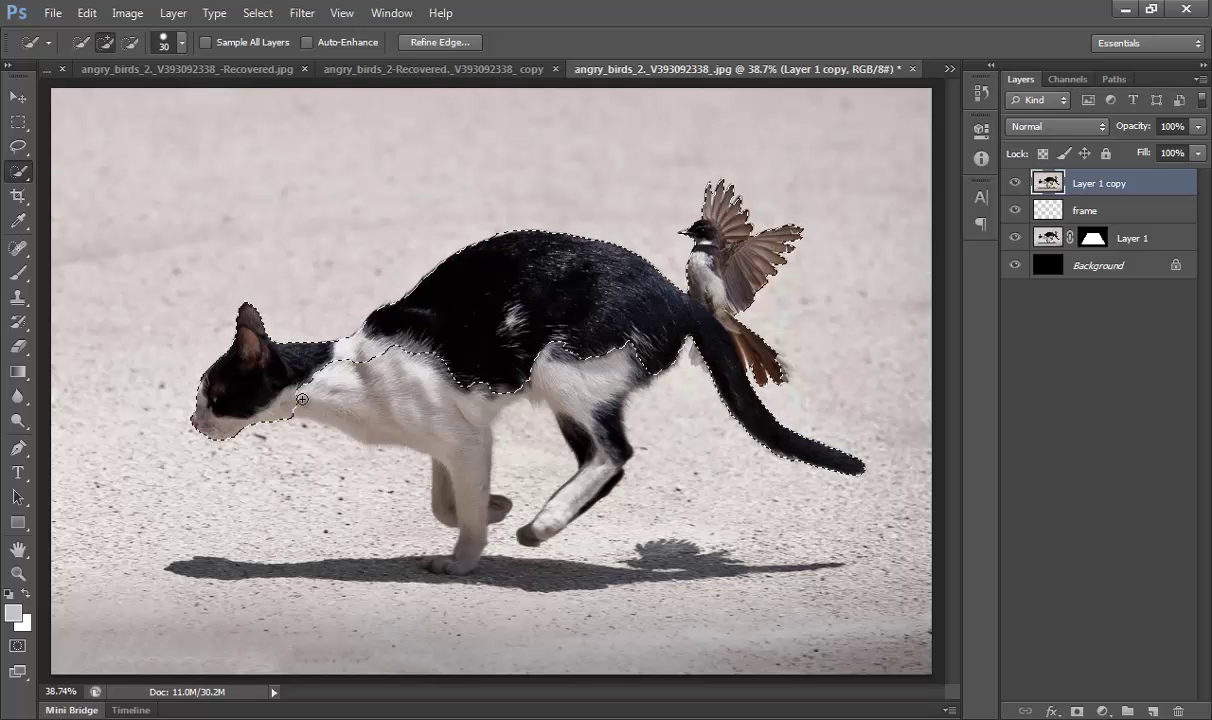
pyautogui.moveTo(309, 406)
pyautogui.mouseDown()
pyautogui.moveTo(321, 390)
pyautogui.moveTo(326, 411)
pyautogui.moveTo(338, 402)
pyautogui.mouseUp()
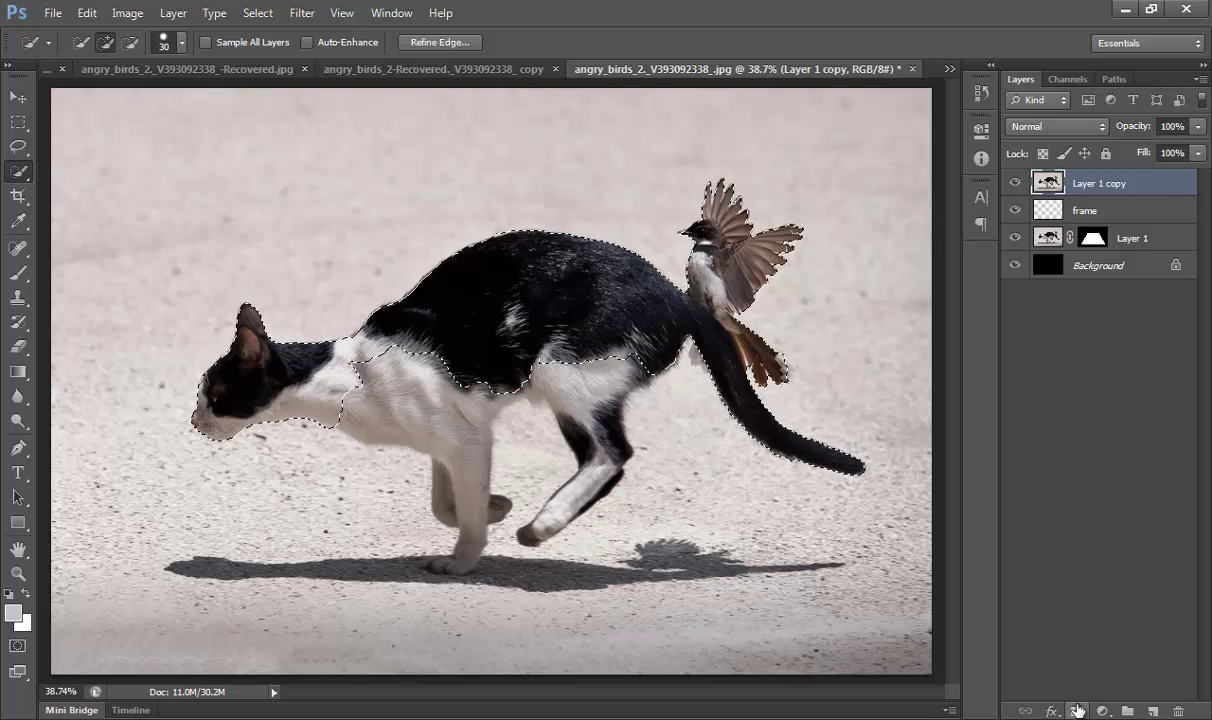
pyautogui.click(1077, 711)
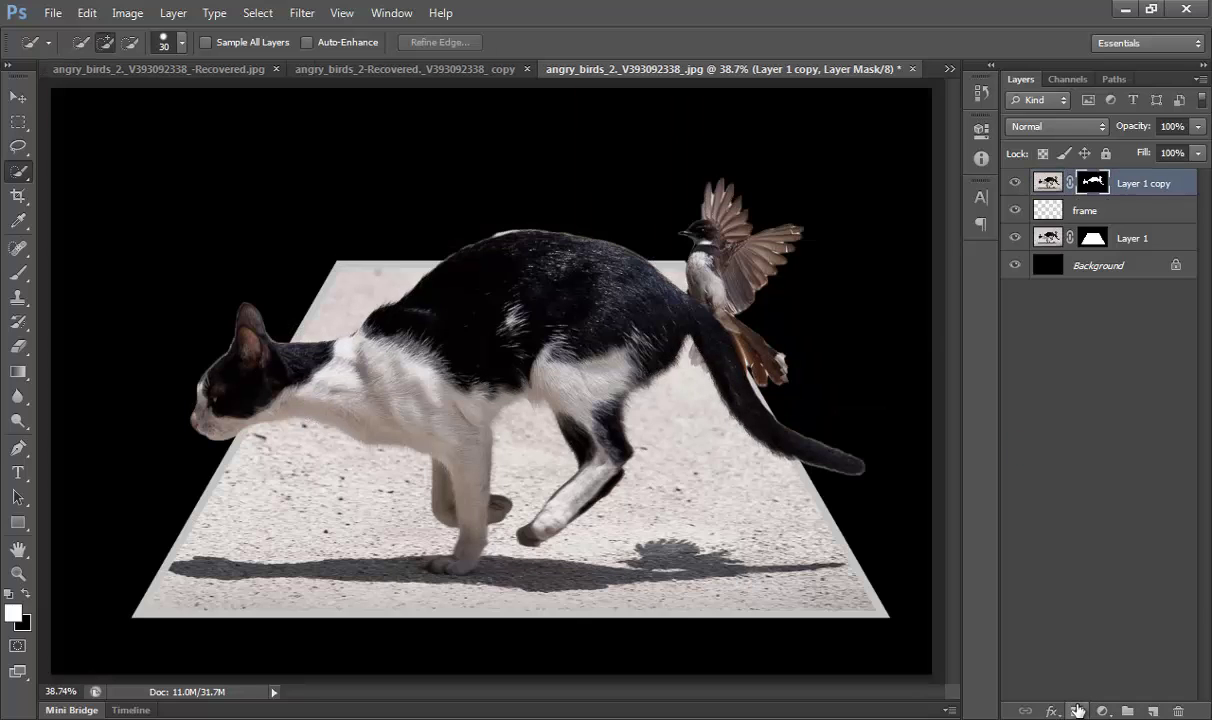
# - Fill the Background with a vertical gradient, black at top to white at bottom
pyautogui.click(1136, 276)
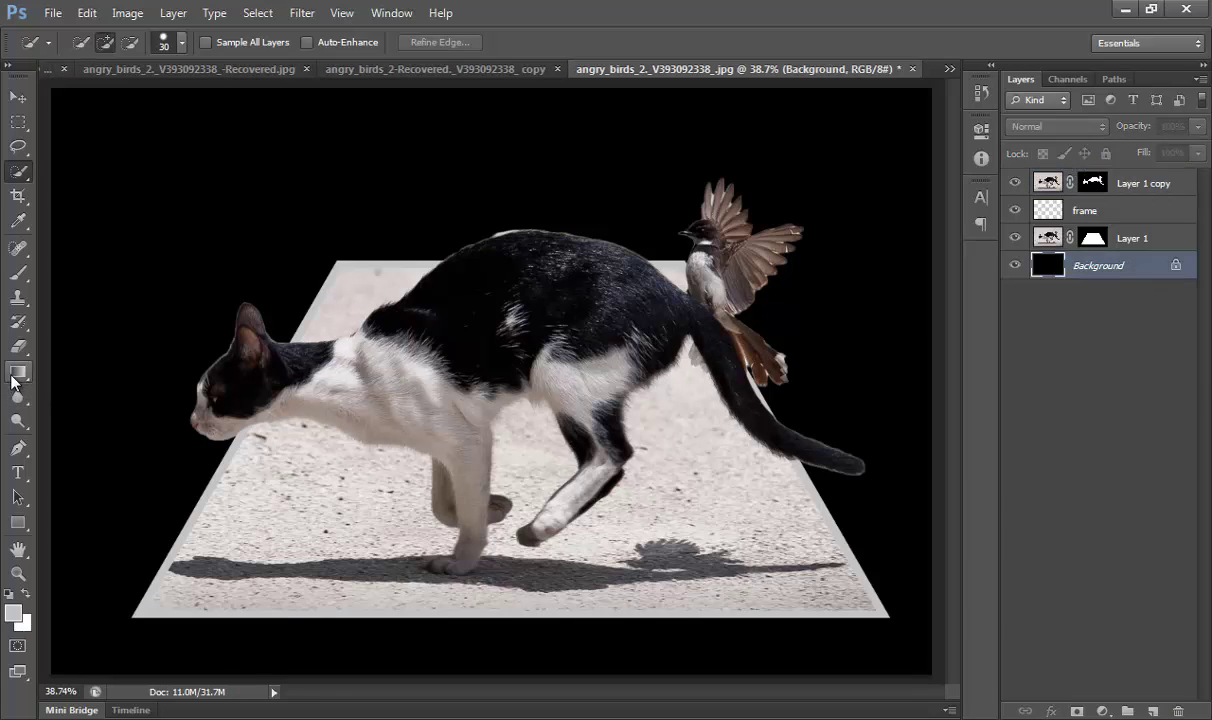
pyautogui.click(15, 377)
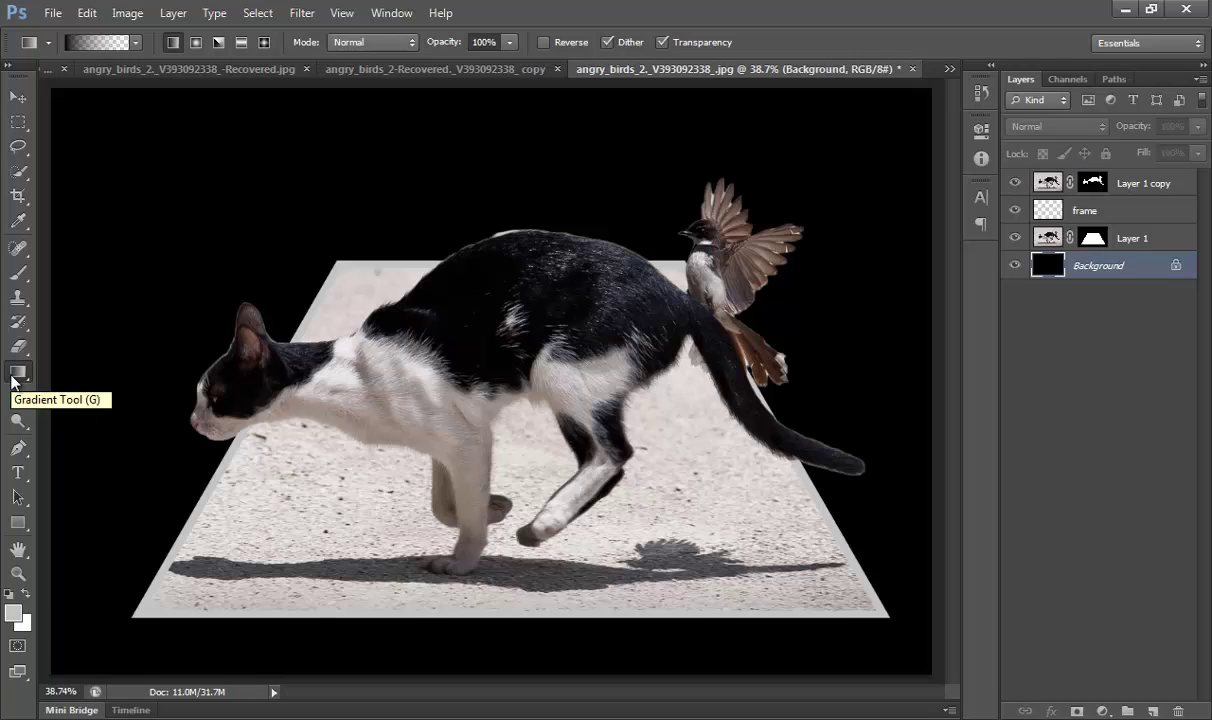
pyautogui.click(9, 593)
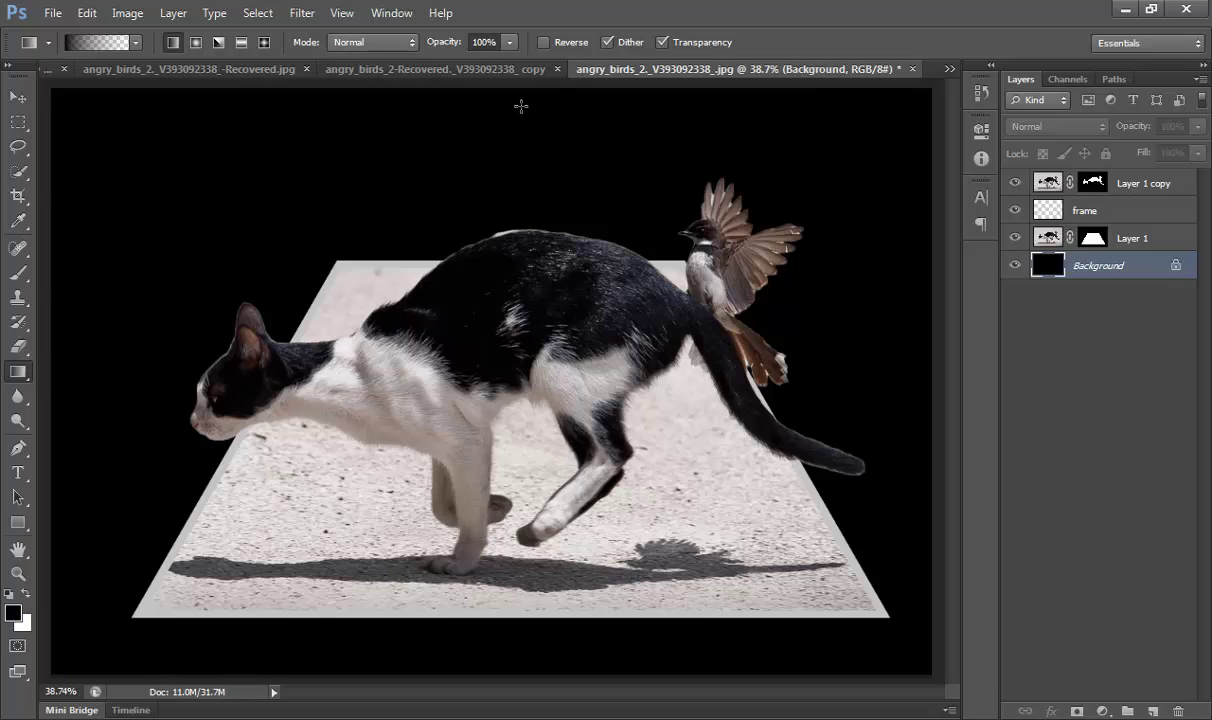
pyautogui.moveTo(520, 106); pyautogui.dragTo(520, 648)
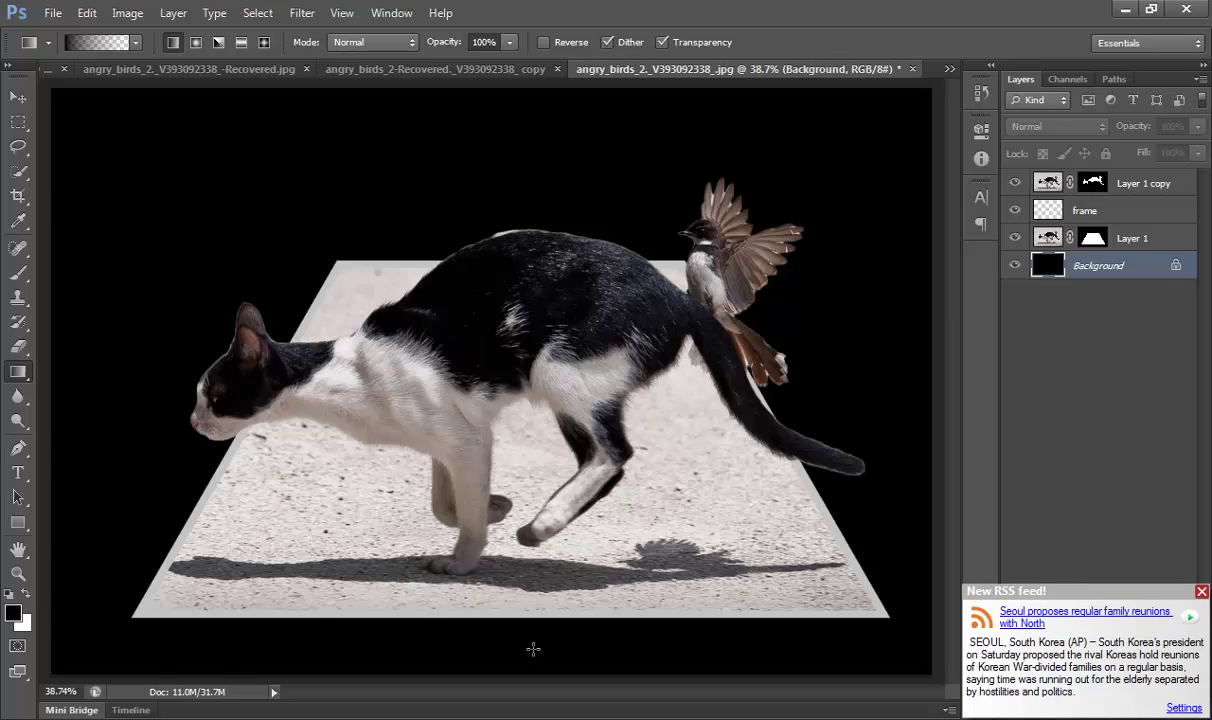
pyautogui.click(1201, 592)
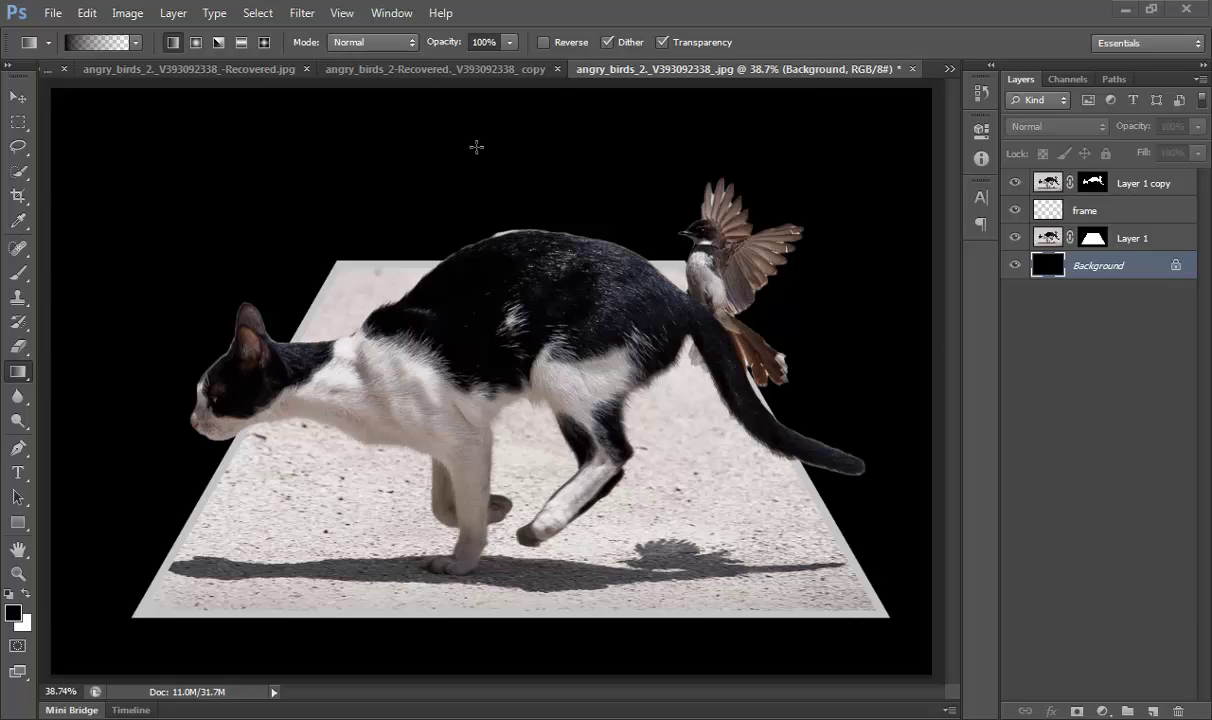
pyautogui.moveTo(477, 137); pyautogui.dragTo(484, 651)
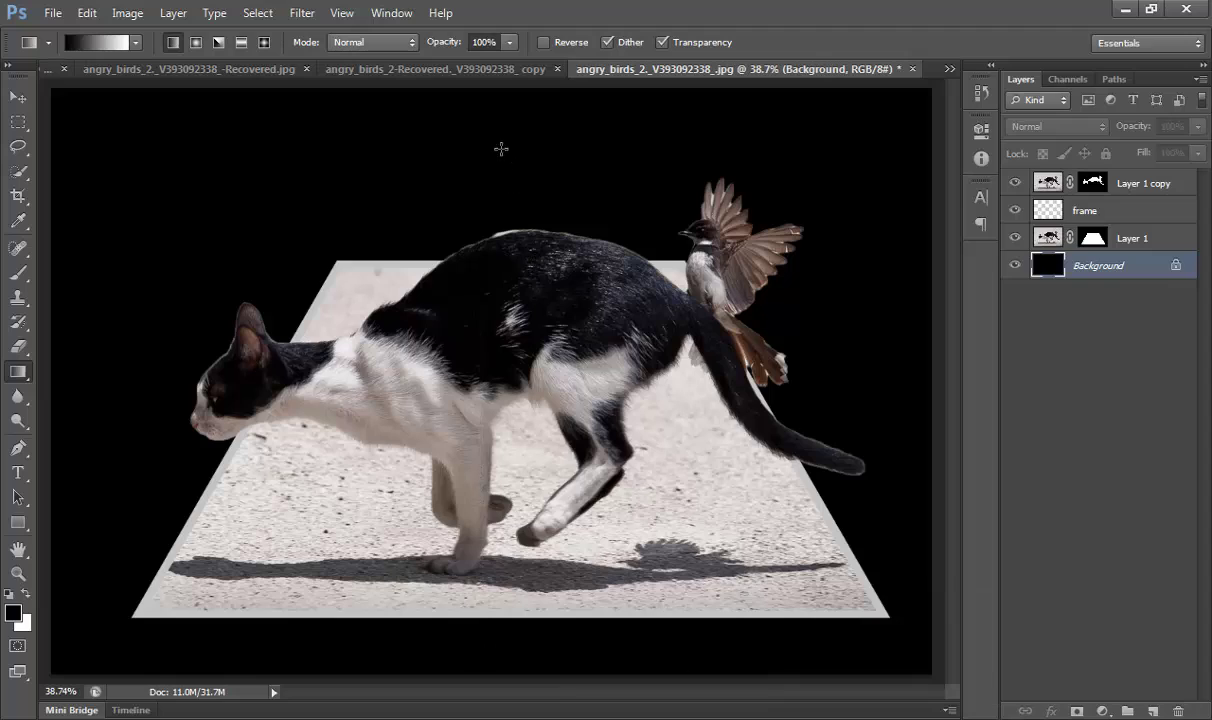
pyautogui.moveTo(498, 127); pyautogui.dragTo(522, 657)
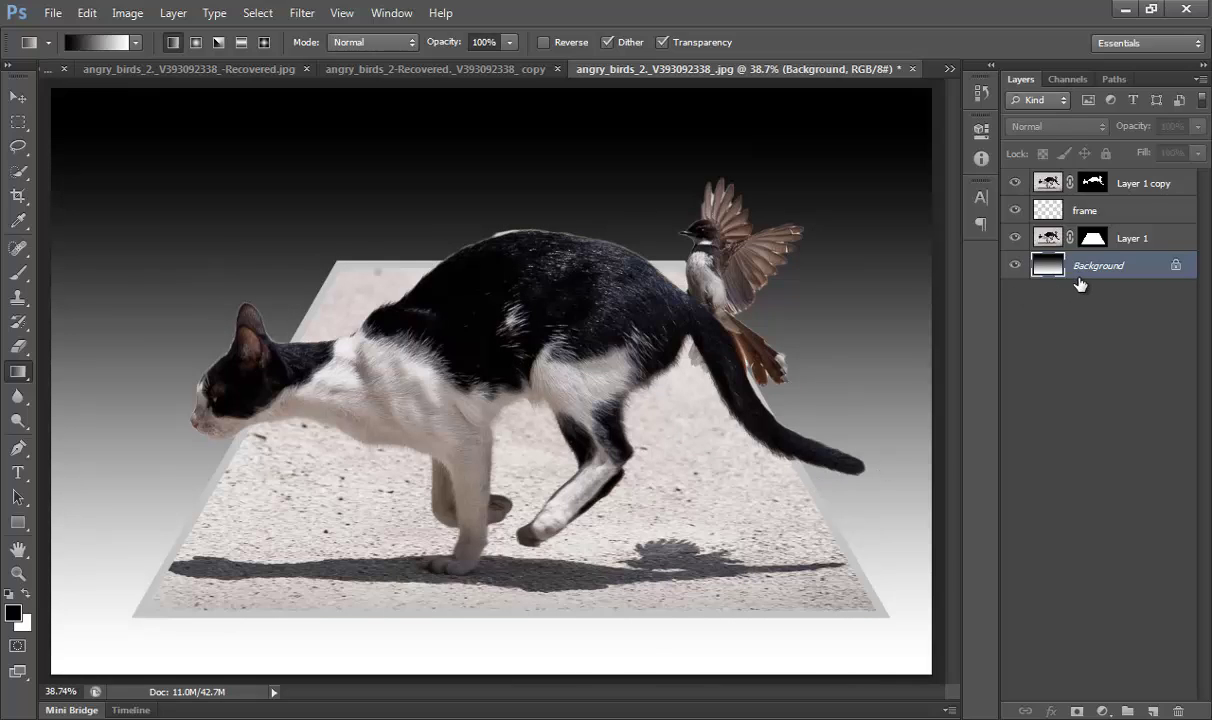
# - Fill a new Layer 2 with black inside Layer 1's trapezoid mask shape, then deselect
pyautogui.click(1153, 710)
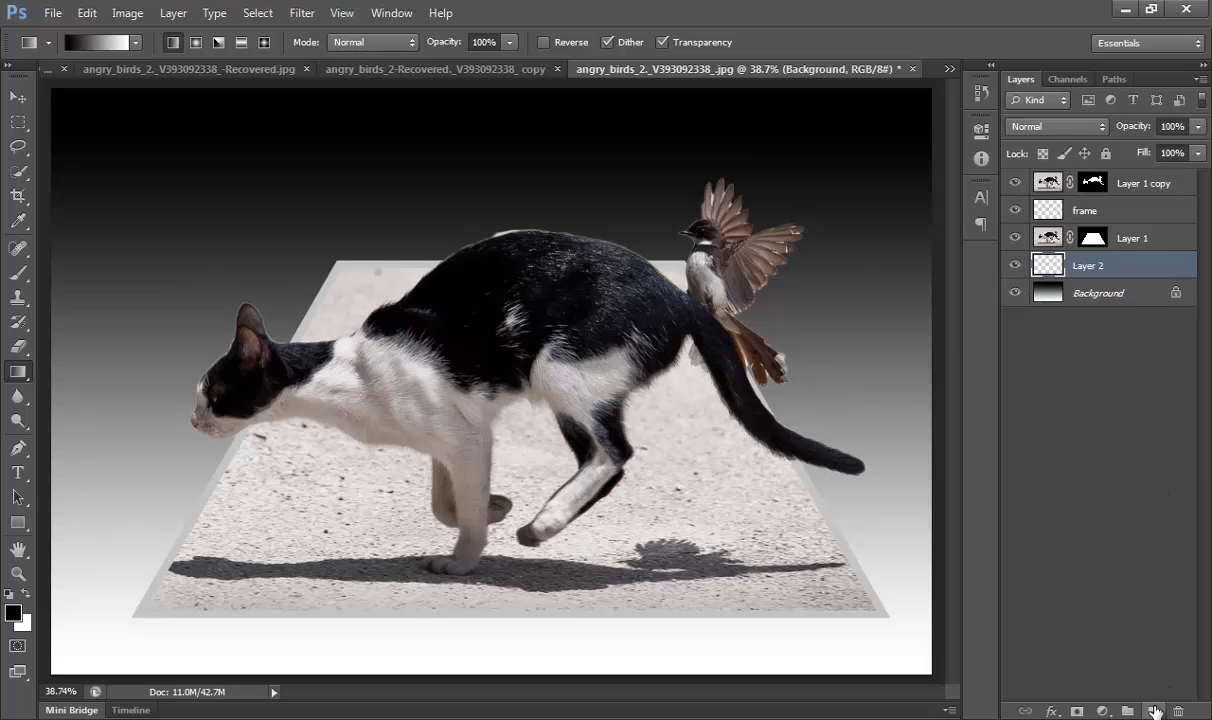
pyautogui.click(1093, 240)
pyautogui.moveTo(1093, 247); pyautogui.dragTo(1097, 256)
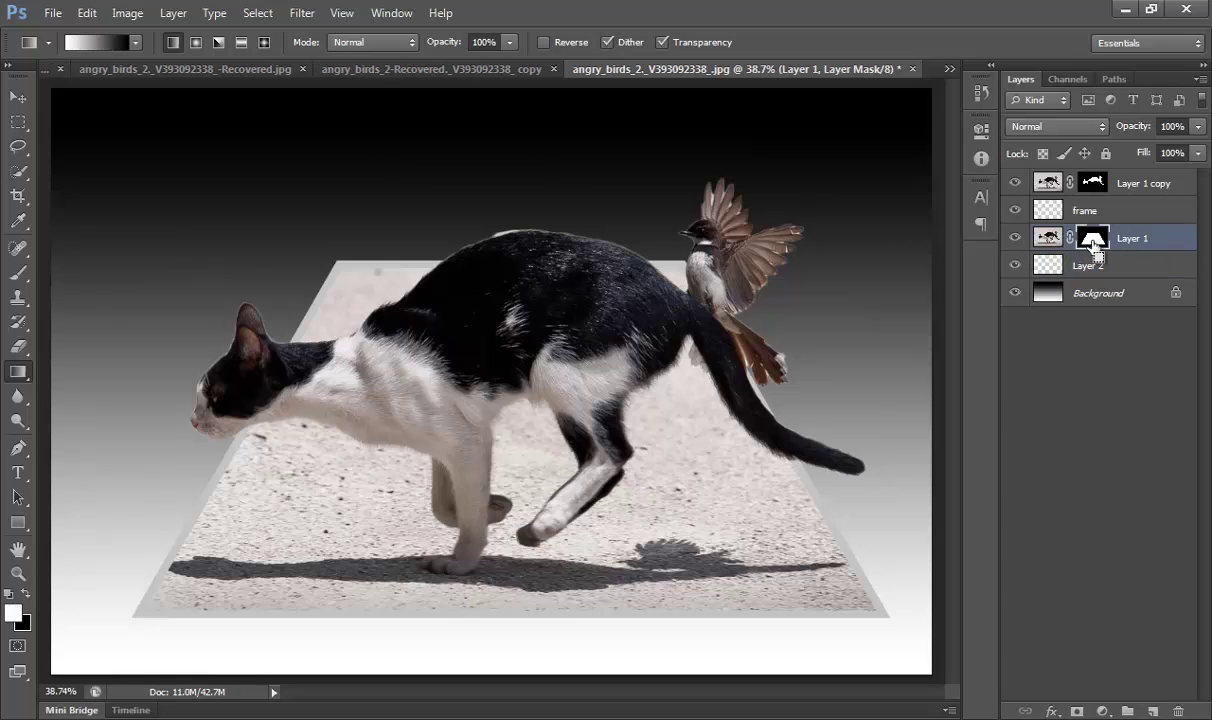
pyautogui.keyDown('ctrl'); pyautogui.click(1094, 244); pyautogui.keyUp('ctrl')
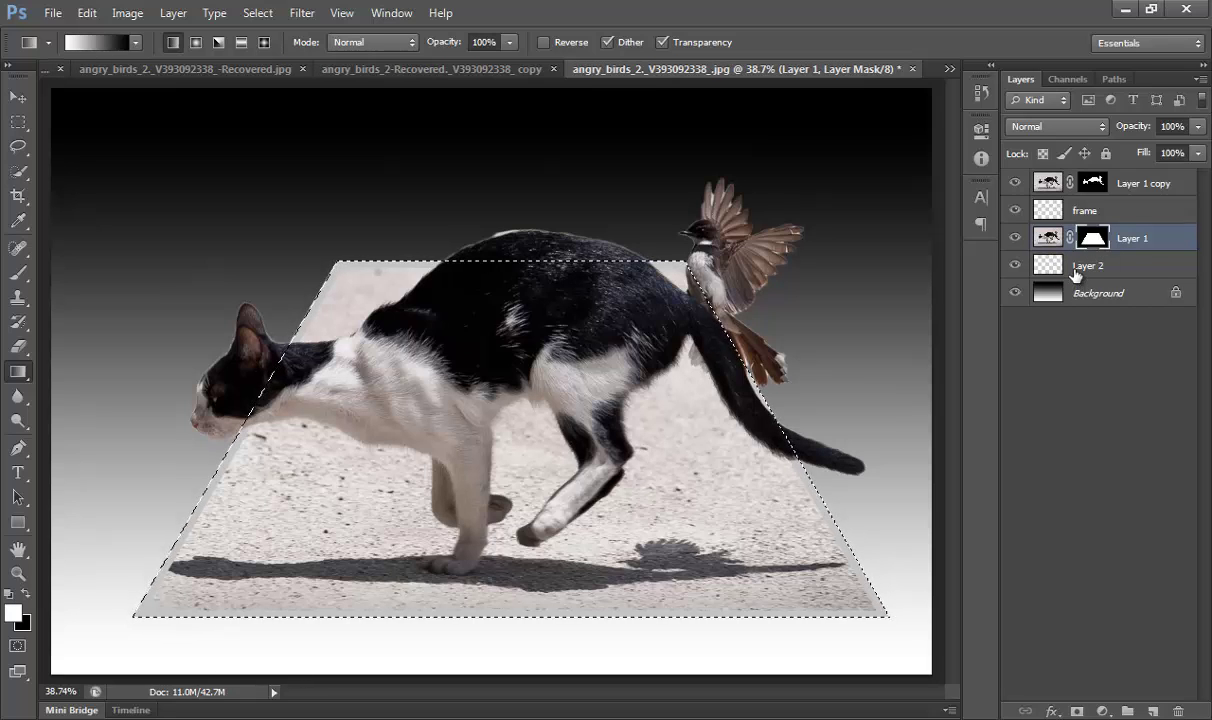
pyautogui.click(1088, 266)
pyautogui.hotkey('alt', 'BackSpace')
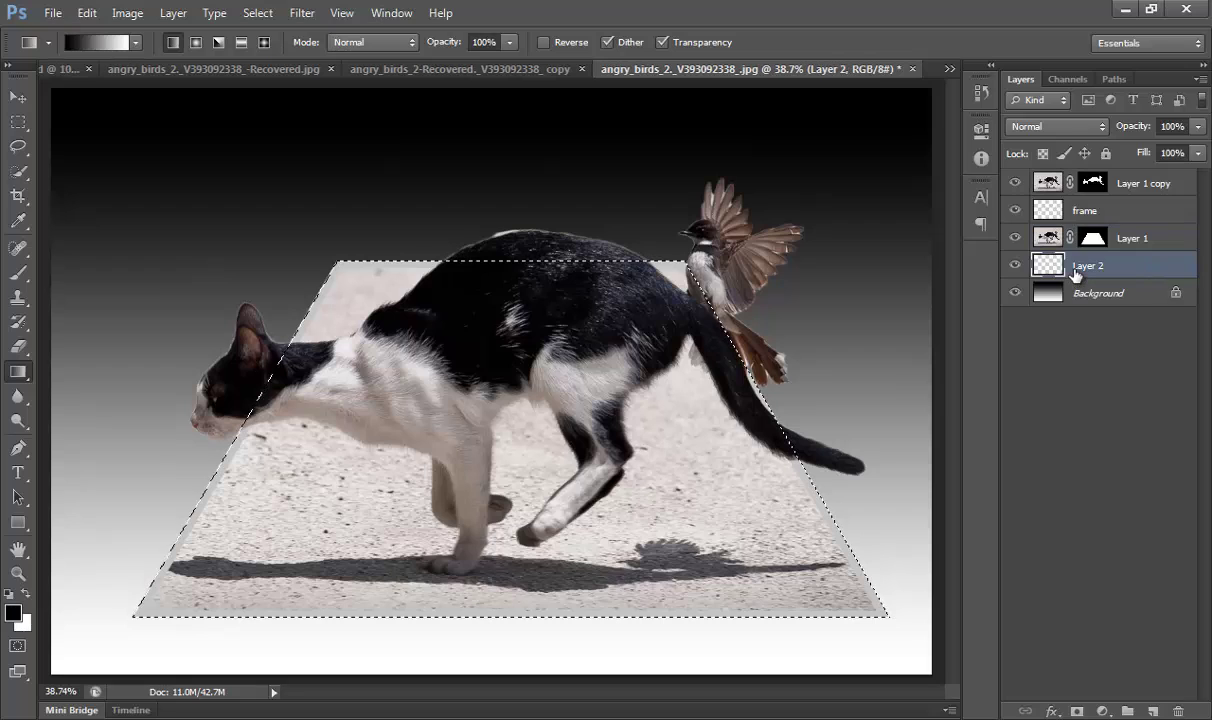
pyautogui.hotkey('ctrl', 'd')
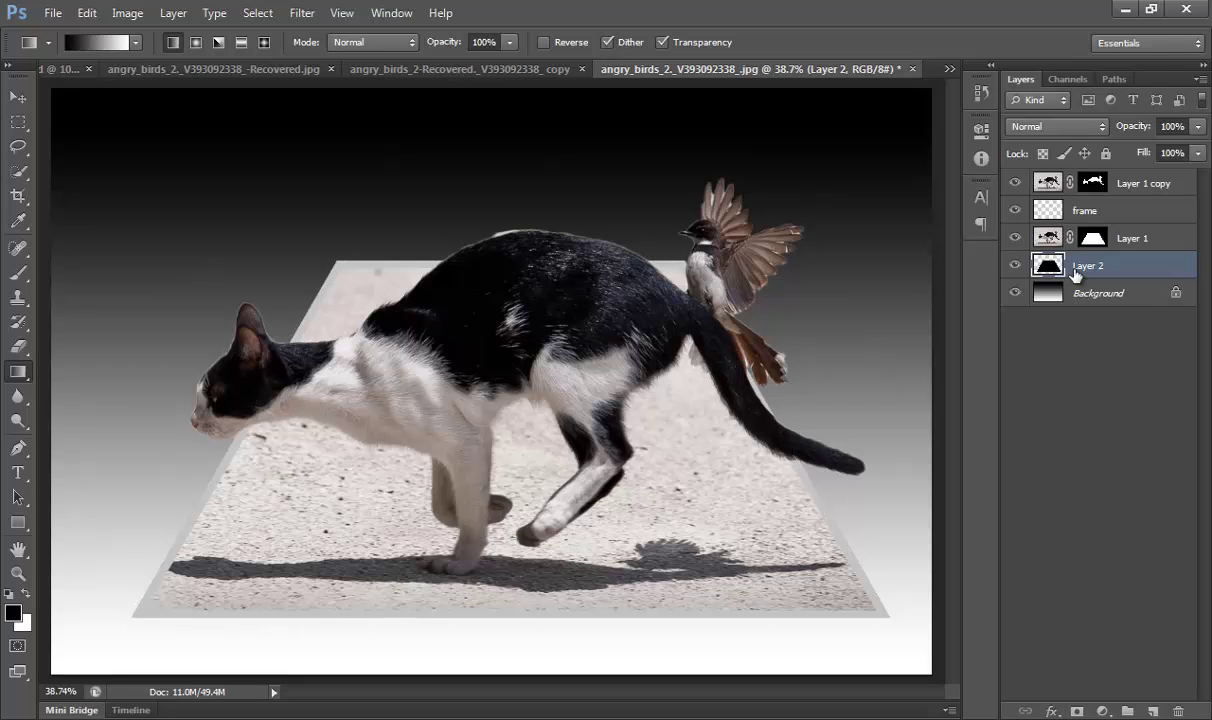
# - Apply a 57.8 px Gaussian Blur to the black trapezoid on Layer 2
pyautogui.click(310, 17)
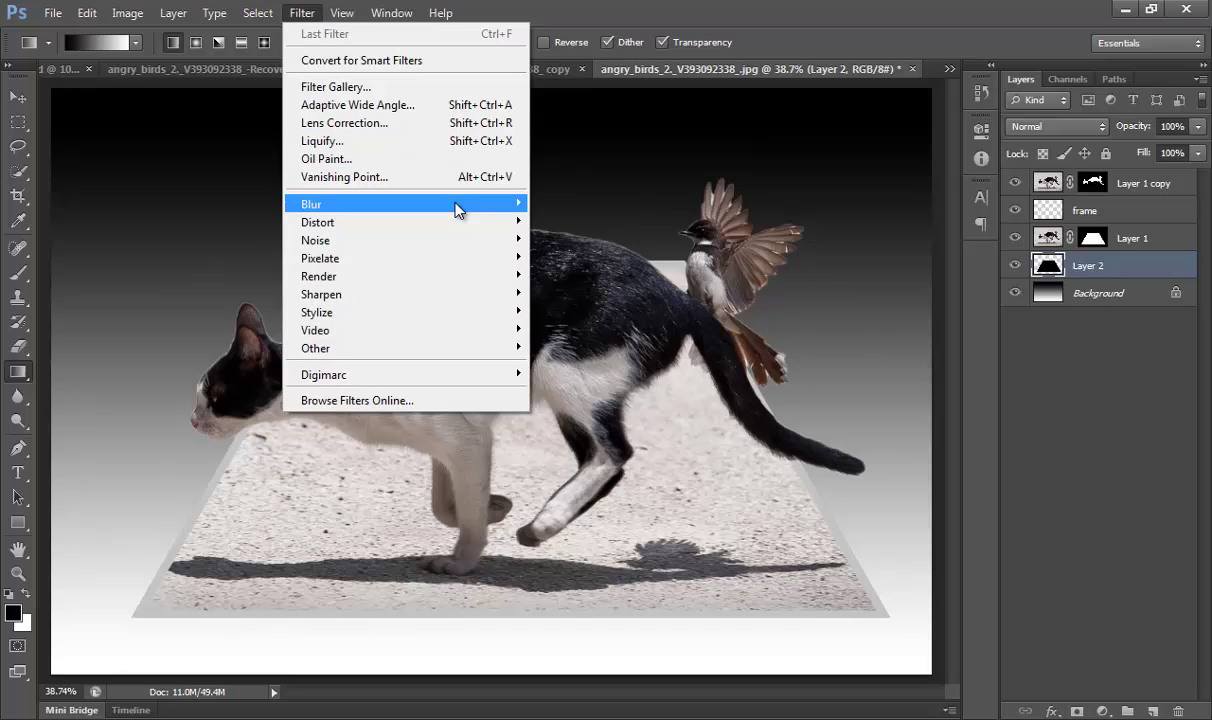
pyautogui.moveTo(460, 205)
pyautogui.click(604, 340)
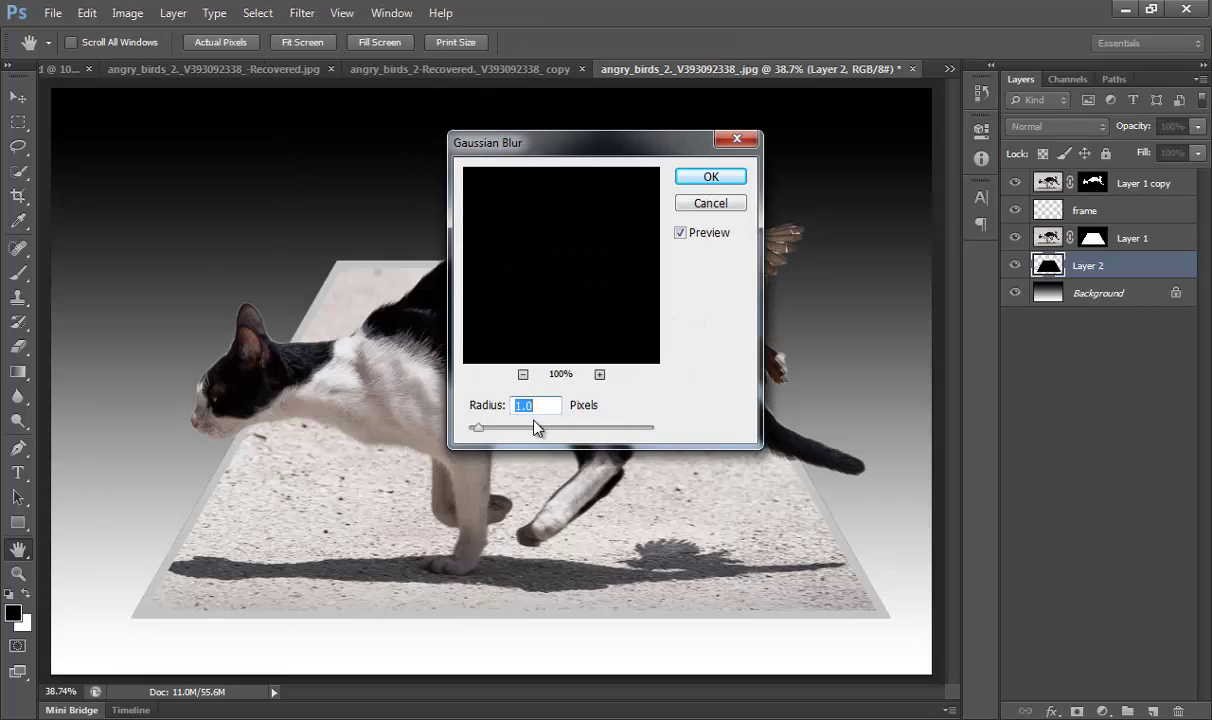
pyautogui.click(521, 428)
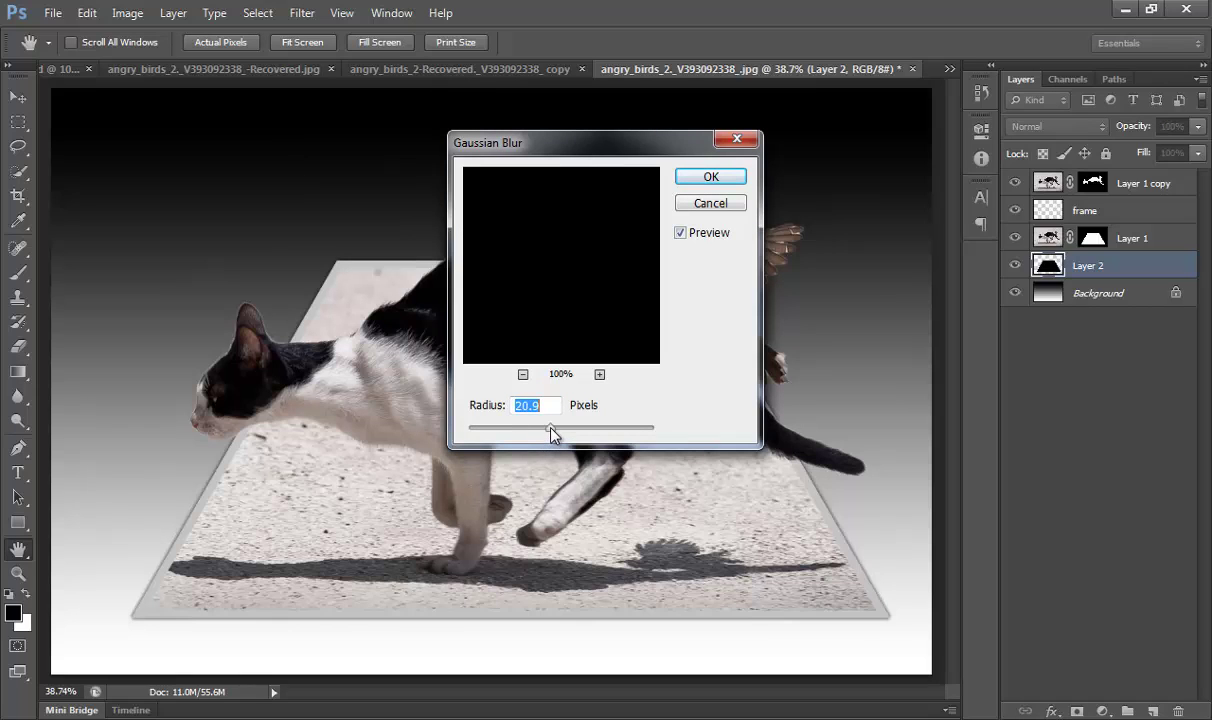
pyautogui.moveTo(552, 432); pyautogui.dragTo(583, 434)
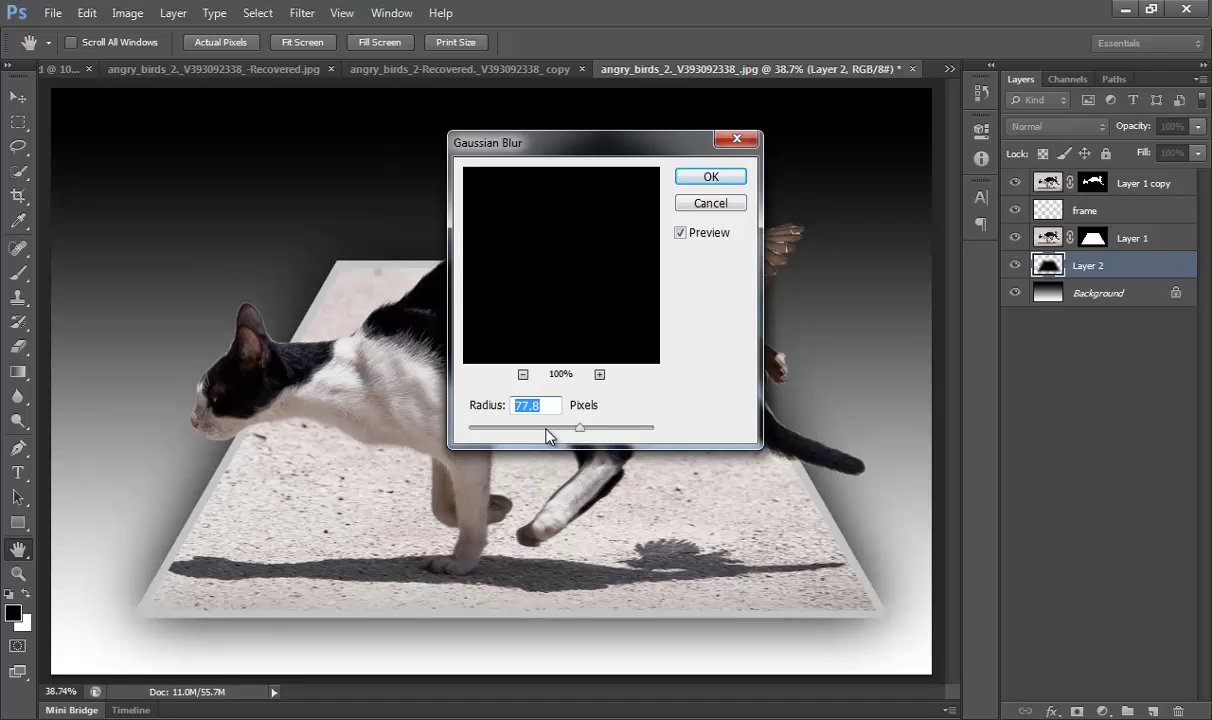
pyautogui.click(546, 429)
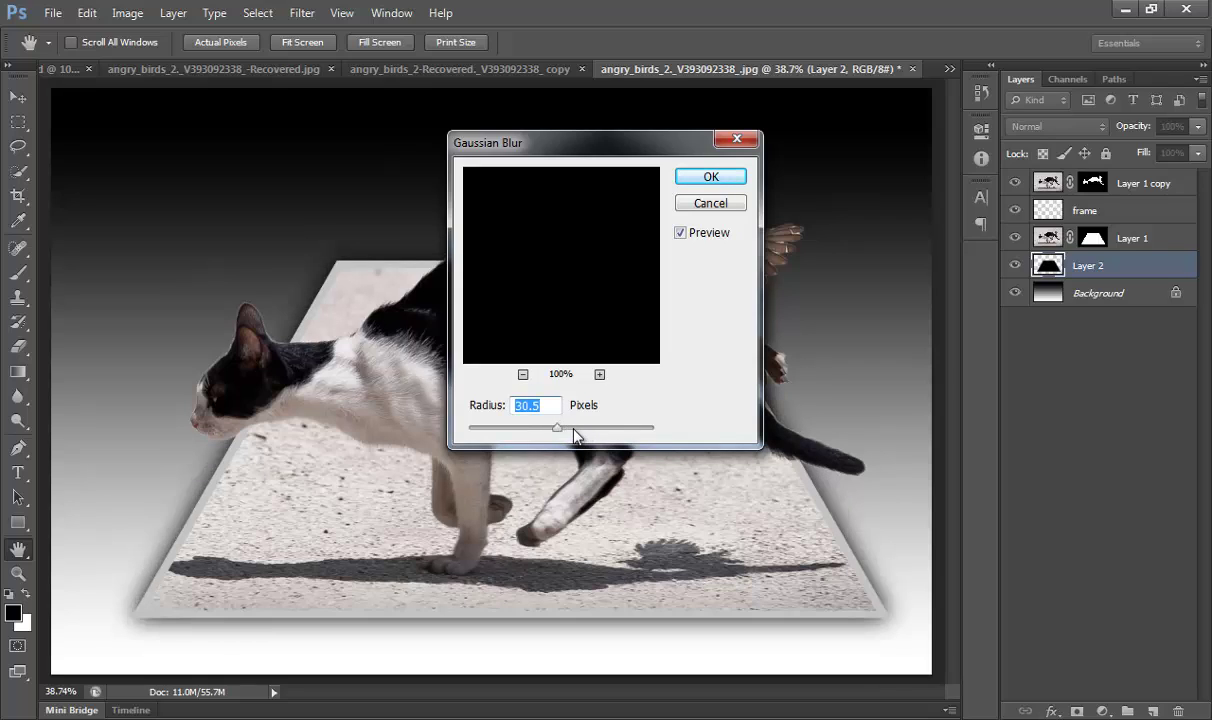
pyautogui.click(574, 429)
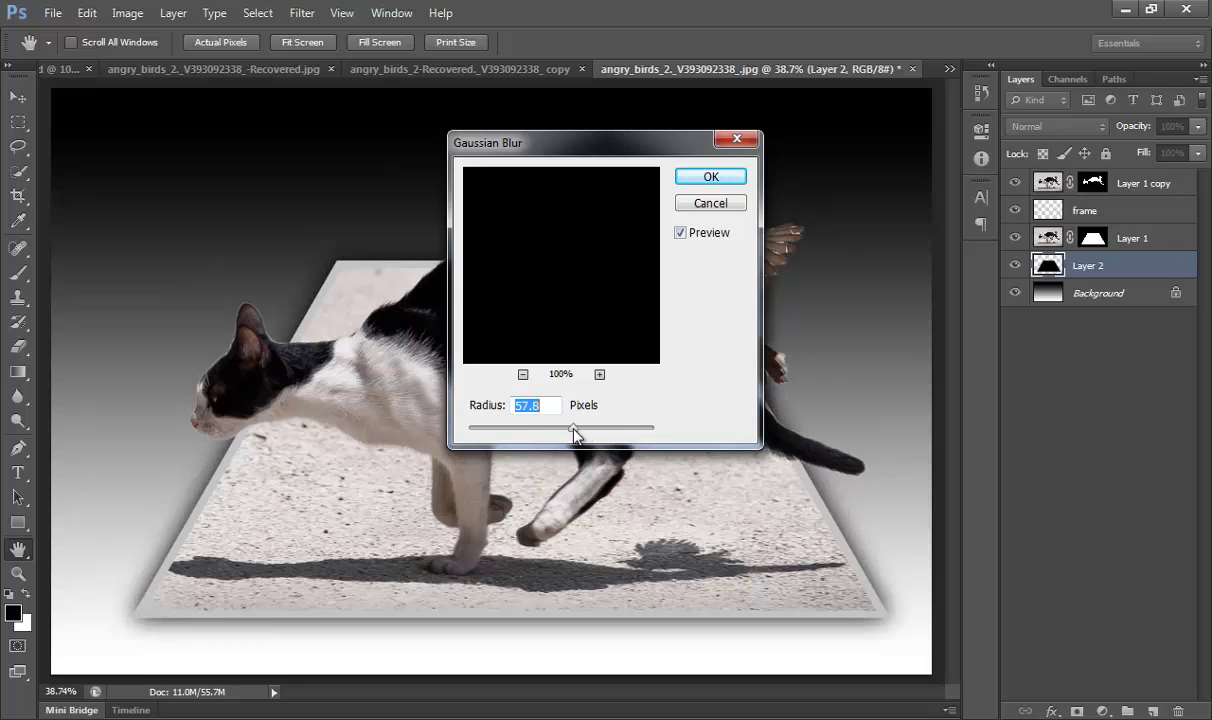
pyautogui.click(710, 176)
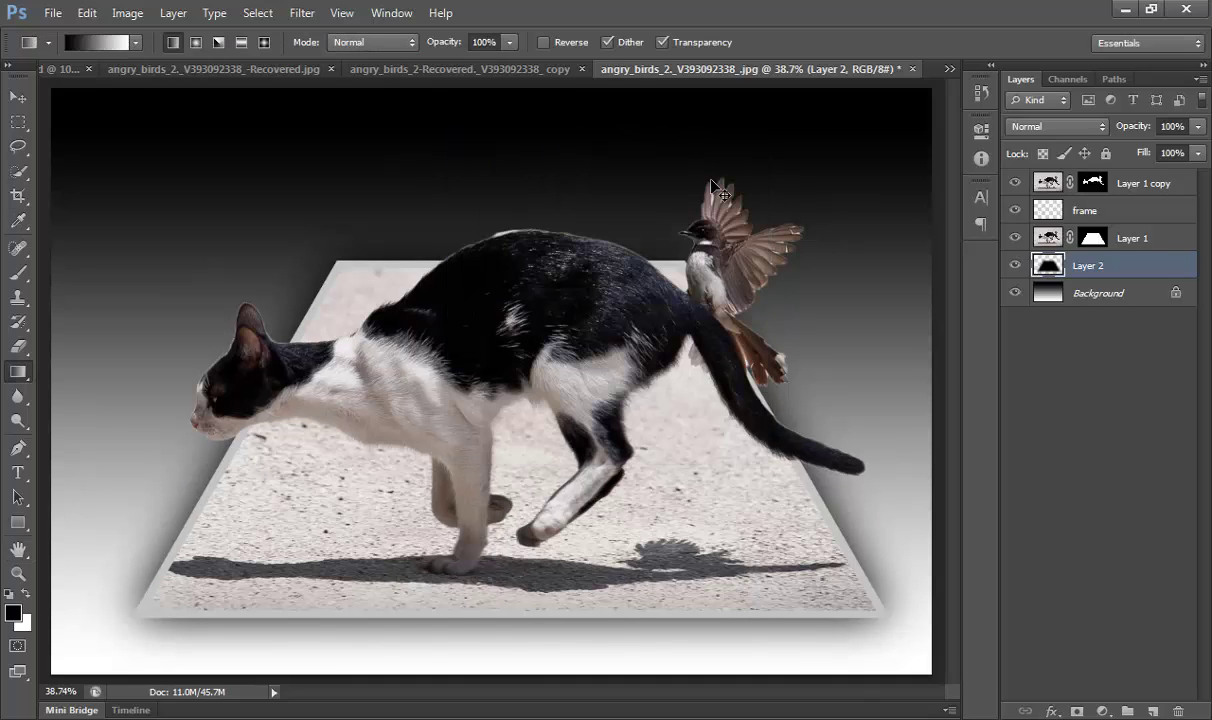
# - Free-transform the blurred shadow on Layer 2 to about 96.6% and nudge it down-right under the frame
pyautogui.hotkey('ctrl', 't')
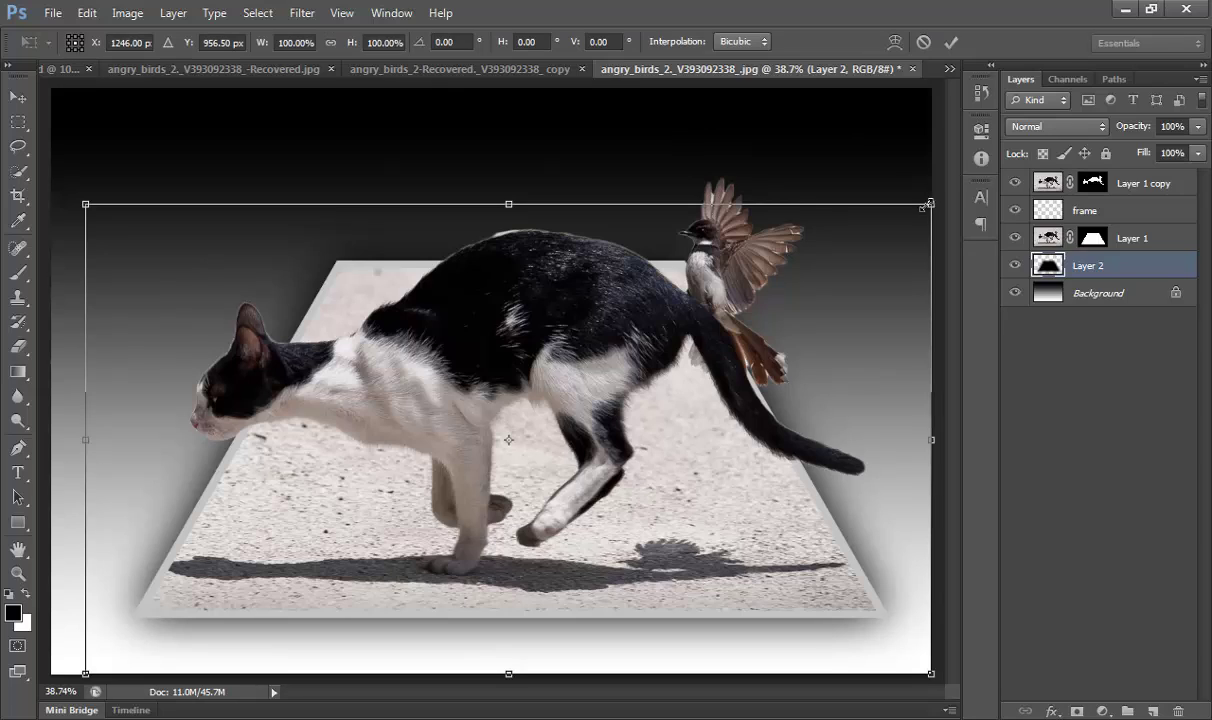
pyautogui.moveTo(936, 199); pyautogui.dragTo(921, 206)
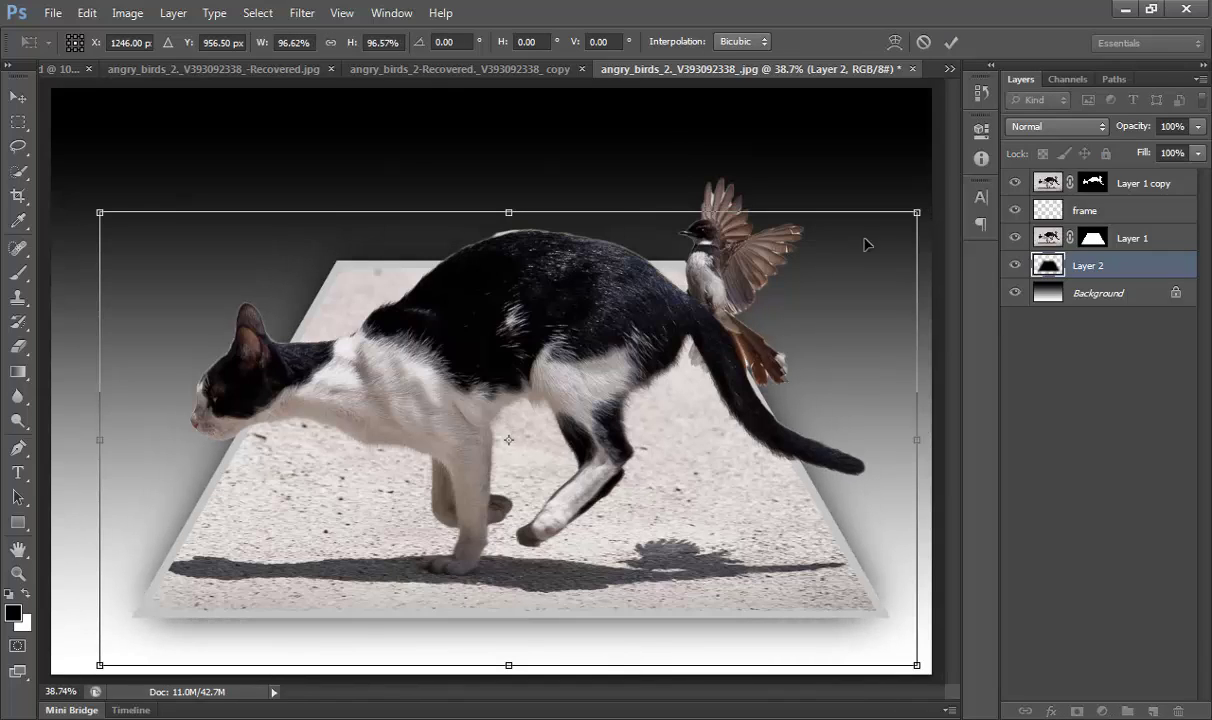
pyautogui.moveTo(714, 327); pyautogui.dragTo(718, 349)
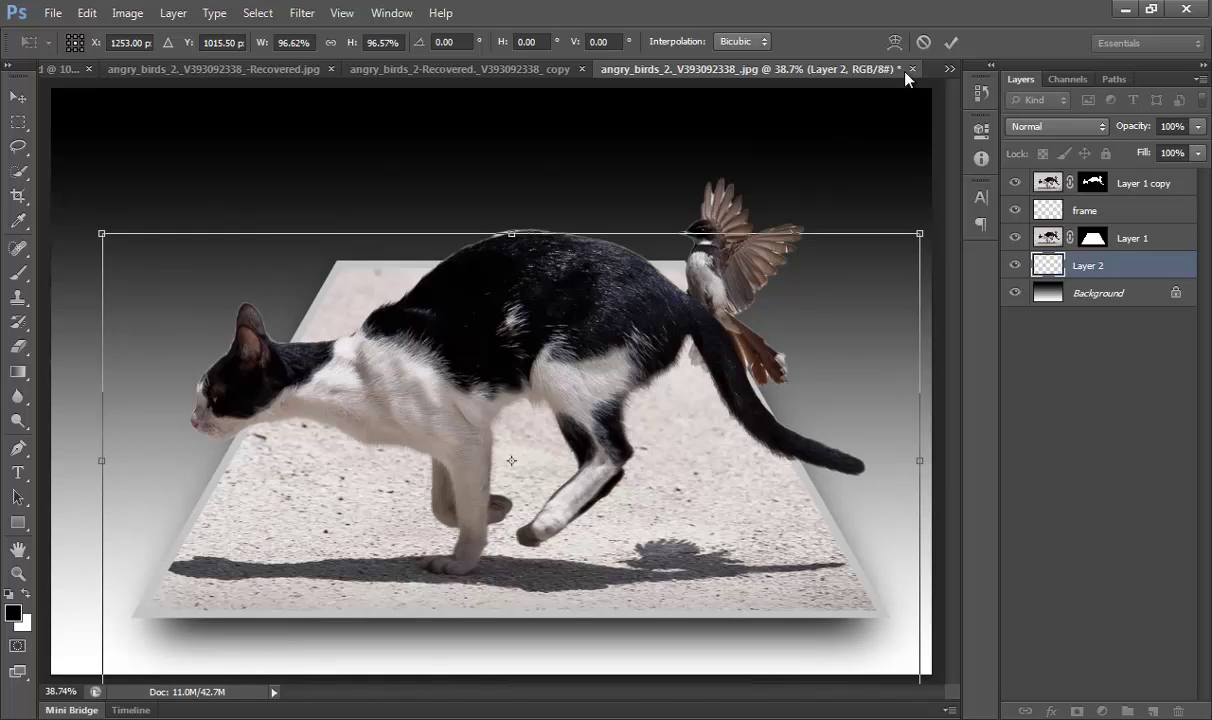
pyautogui.click(949, 44)
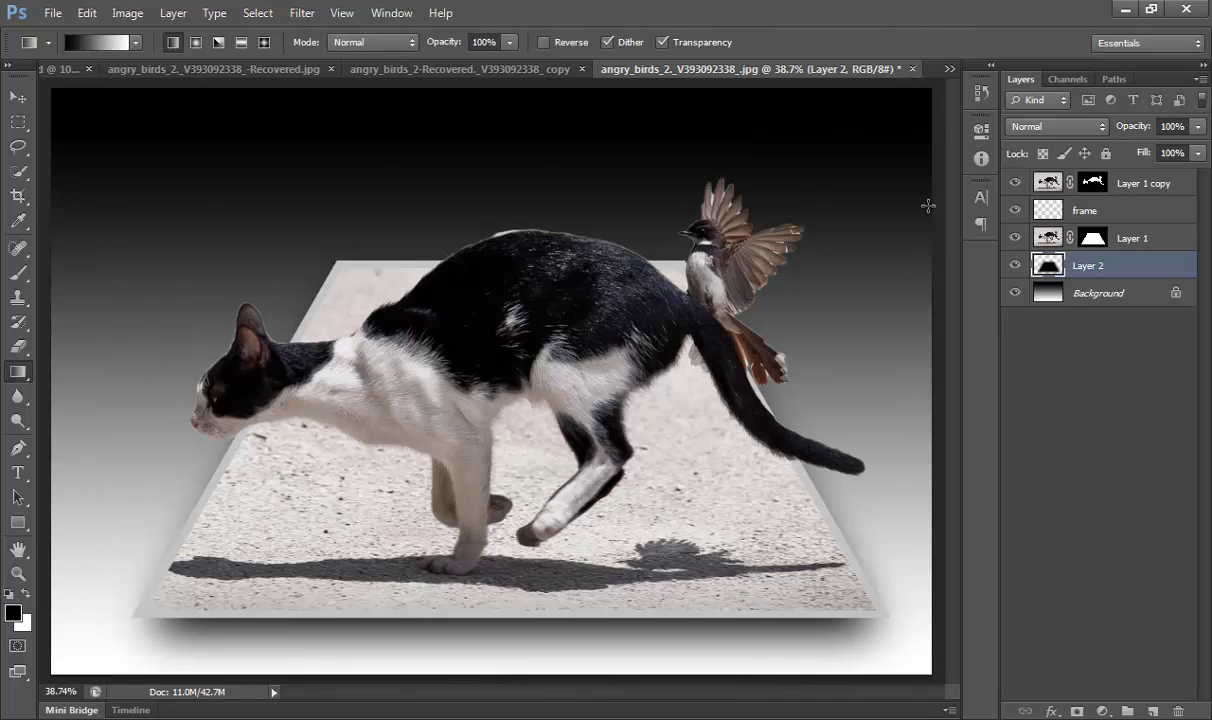